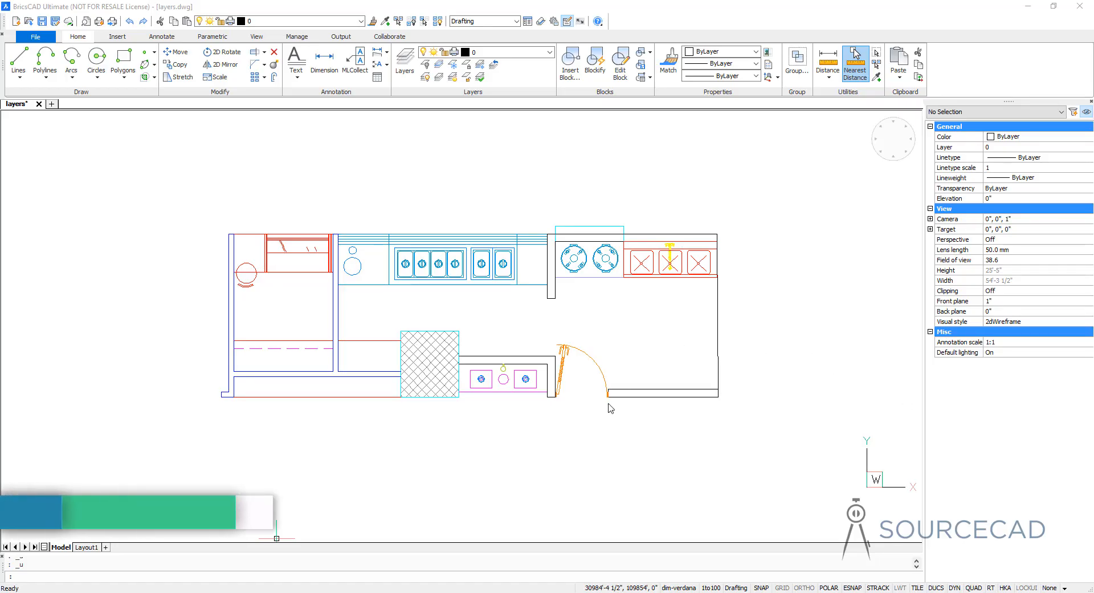
pyautogui.click(465, 446)
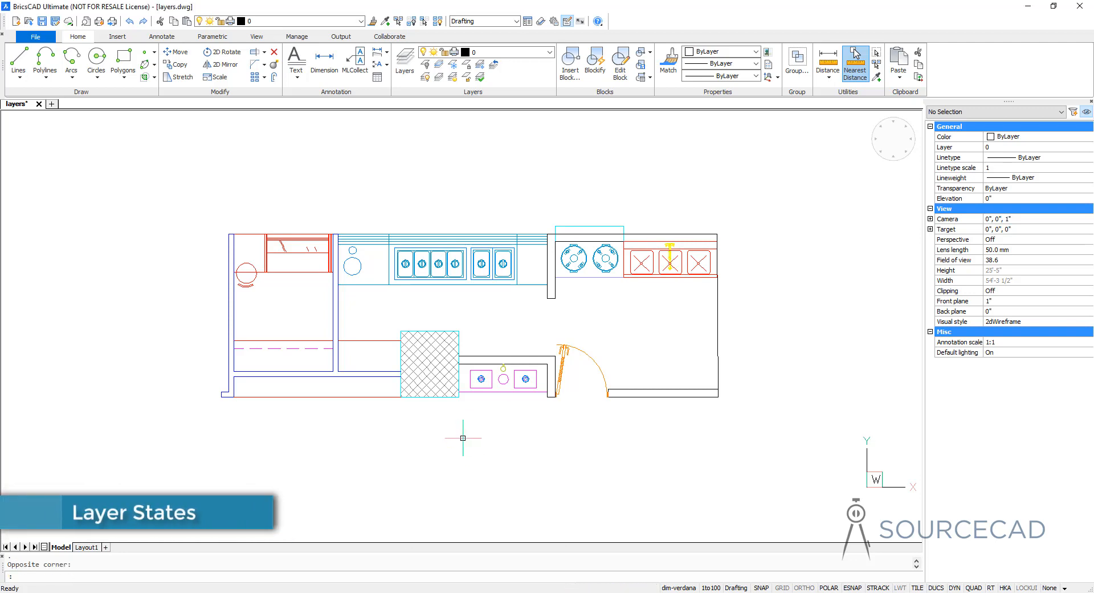
pyautogui.click(550, 53)
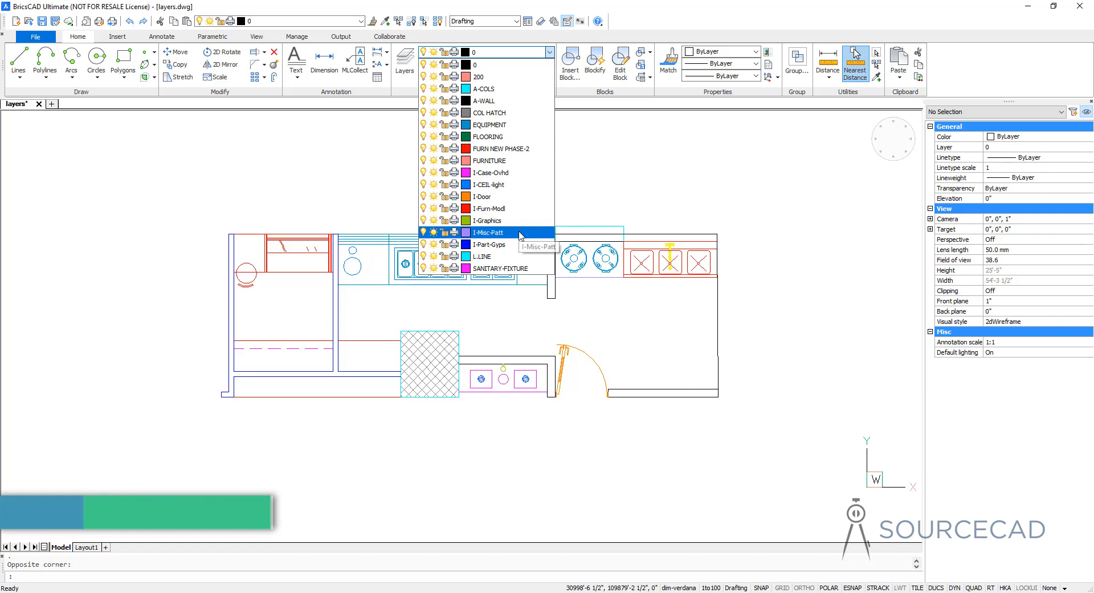
pyautogui.click(572, 193)
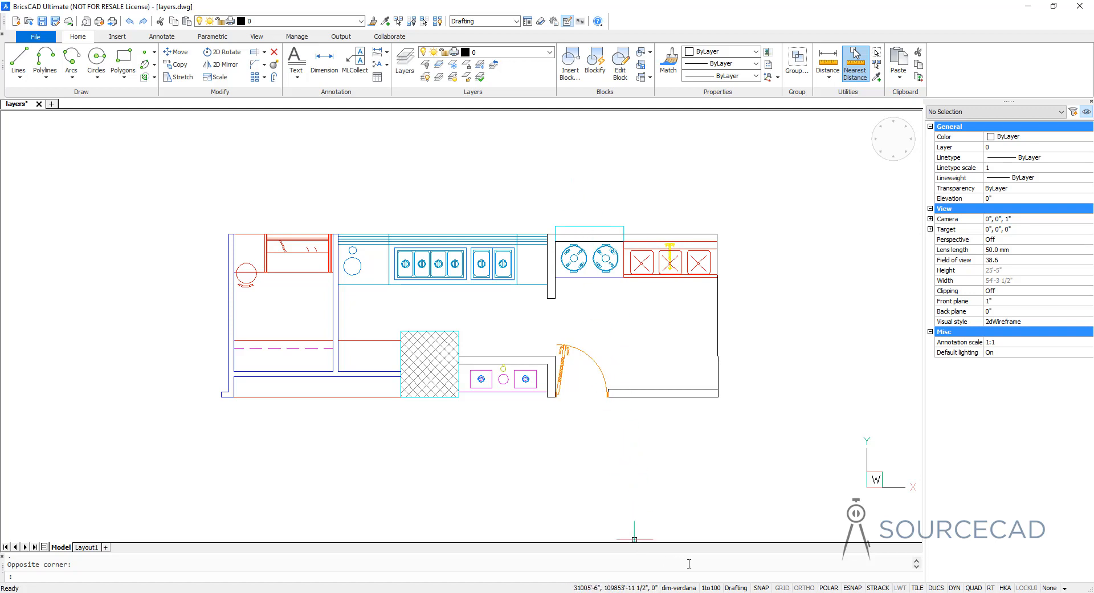
# Switch the workspace to Modeling and return it to Drafting.
pyautogui.click(729, 587)
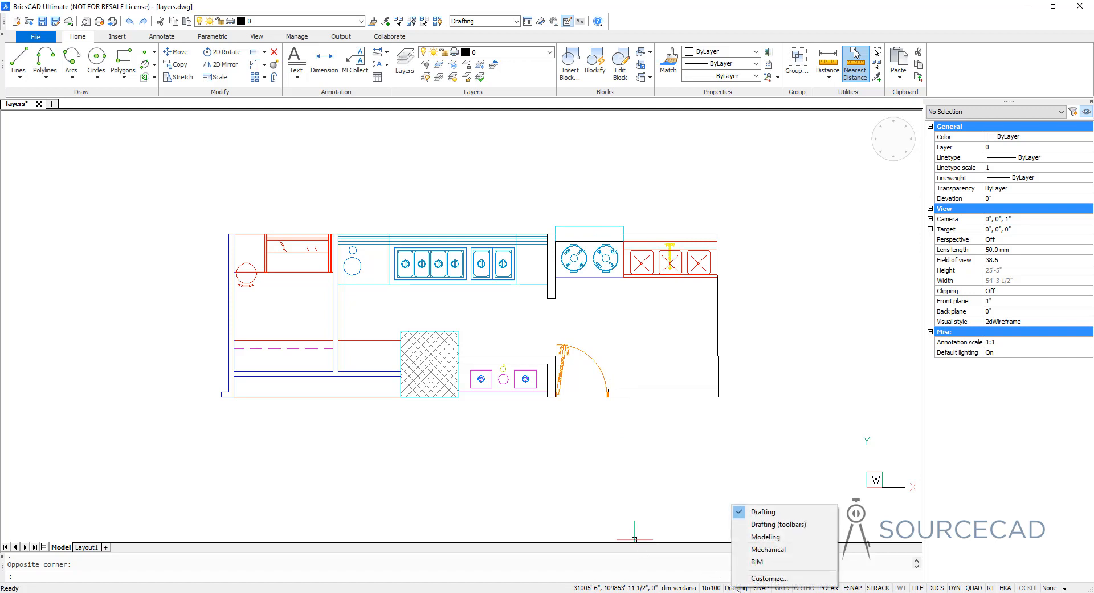
pyautogui.click(788, 538)
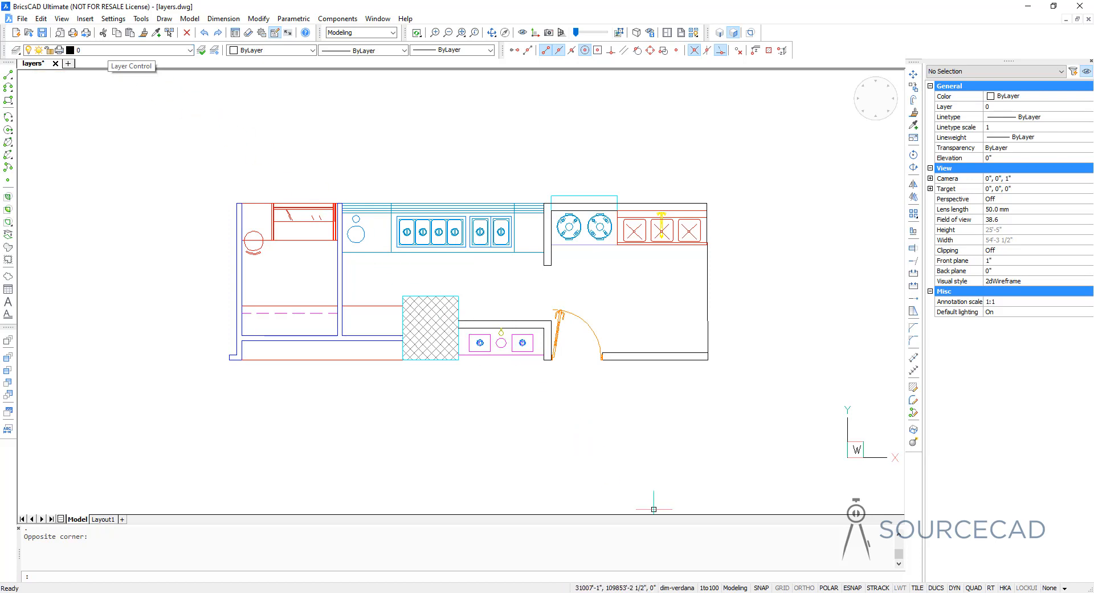
pyautogui.click(735, 587)
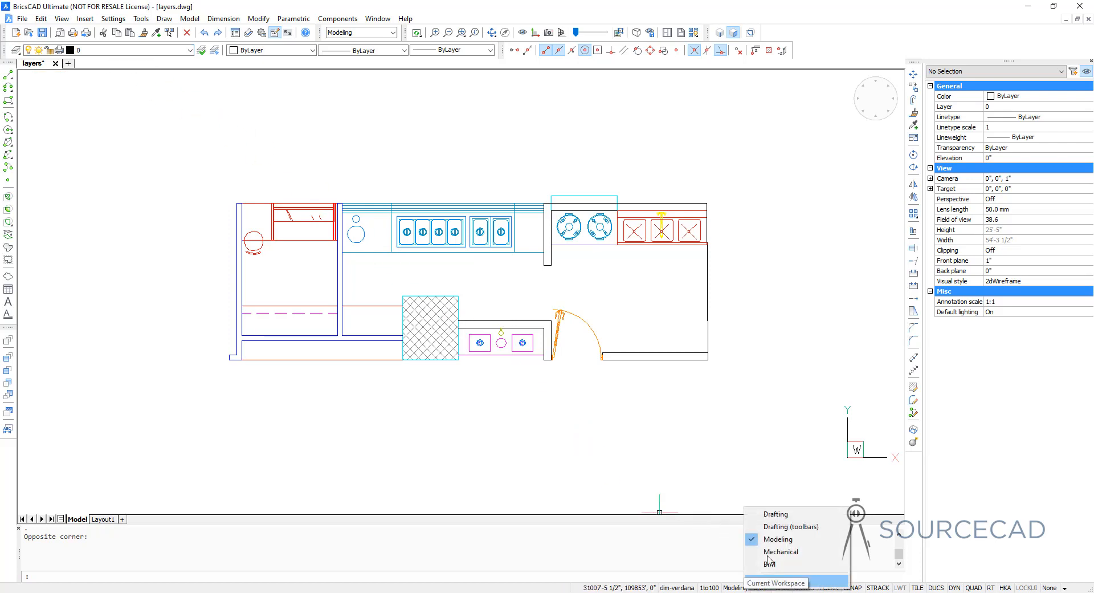
pyautogui.click(785, 516)
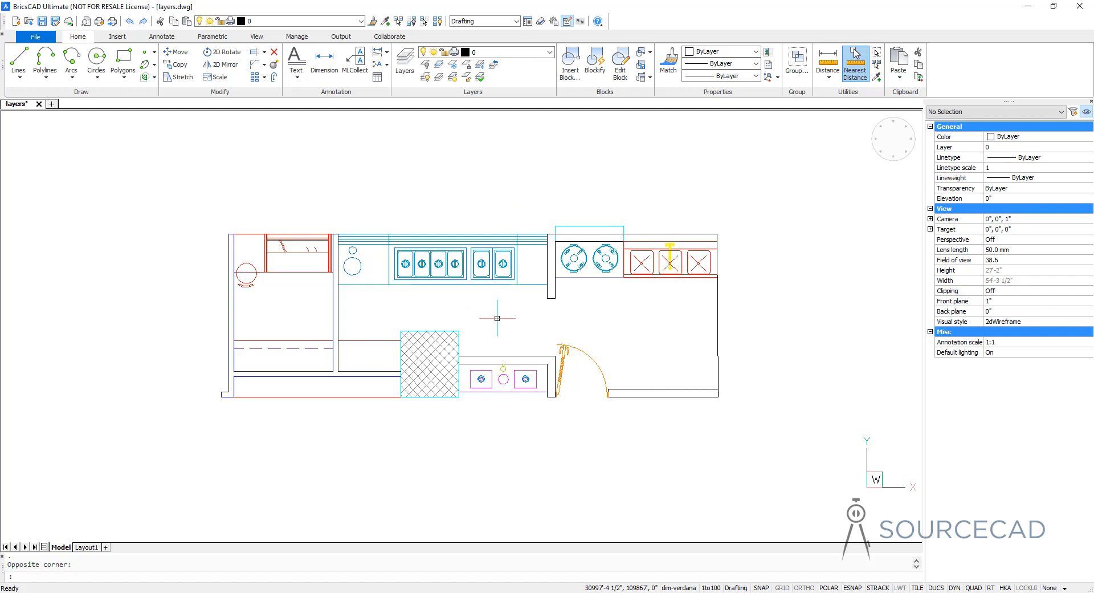
# Delete the existing "all active" layer state from the drawing's layer states.
pyautogui.click(404, 62)
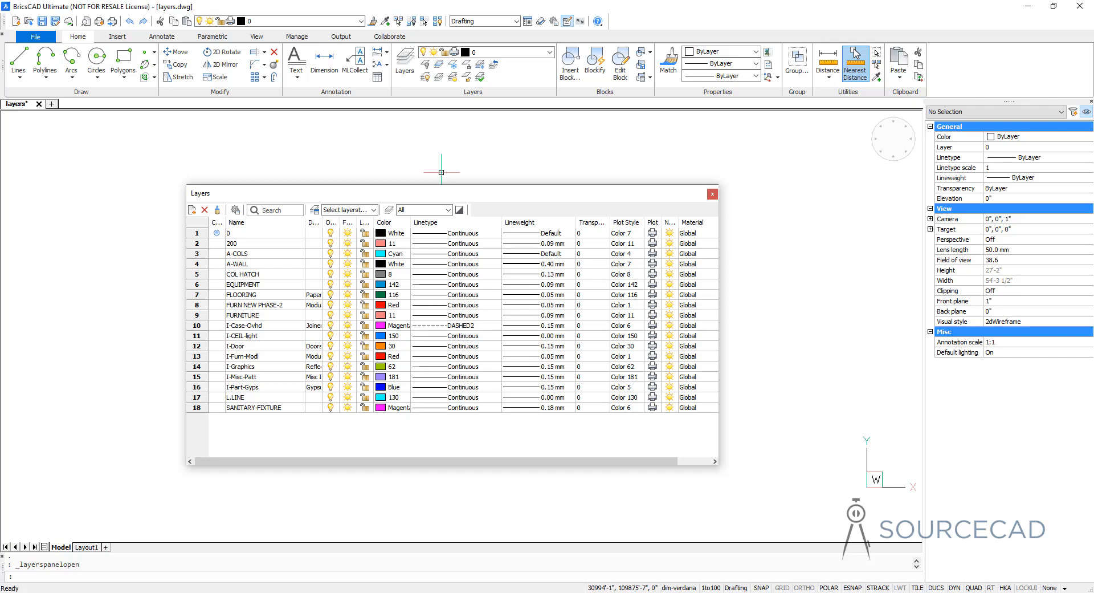
pyautogui.click(314, 210)
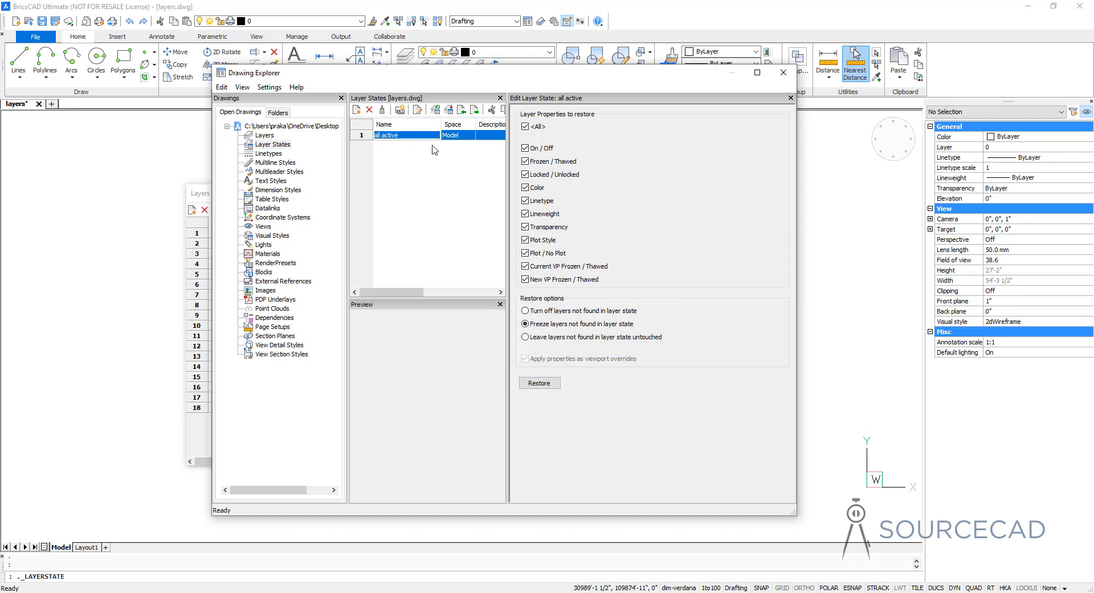
pyautogui.click(370, 110)
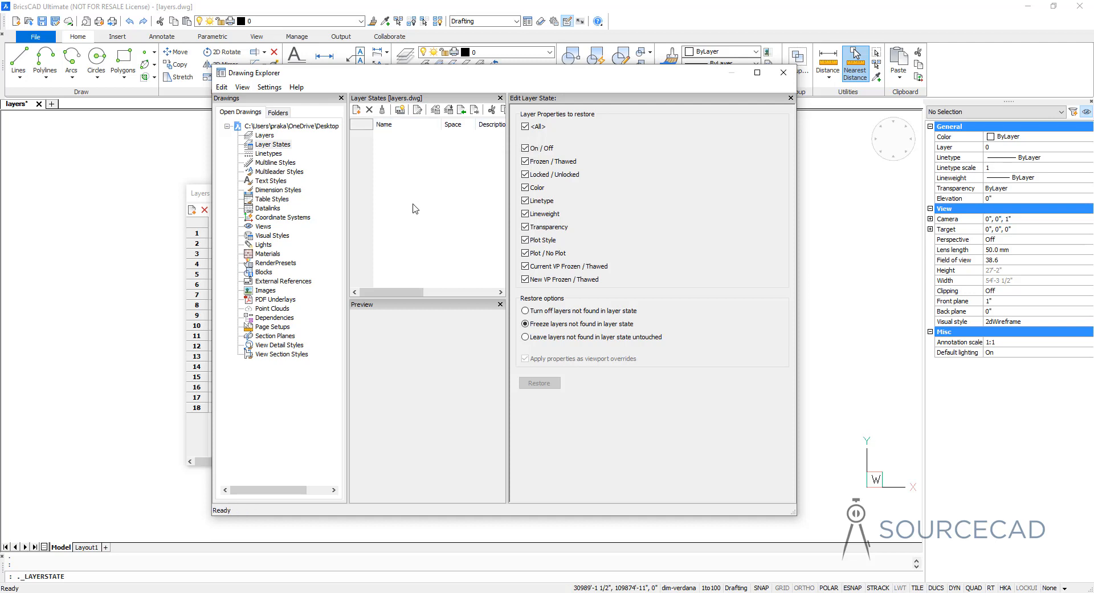
# Create a new layer state named "all active" and close the layer management windows.
pyautogui.click(356, 110)
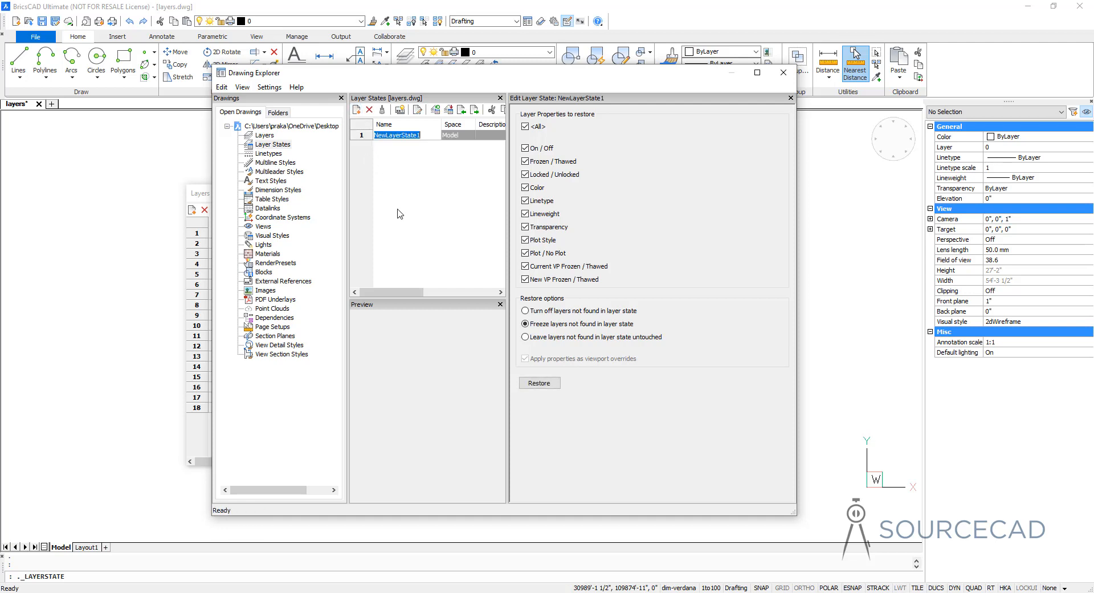
pyautogui.write('all active')
pyautogui.press('Return')
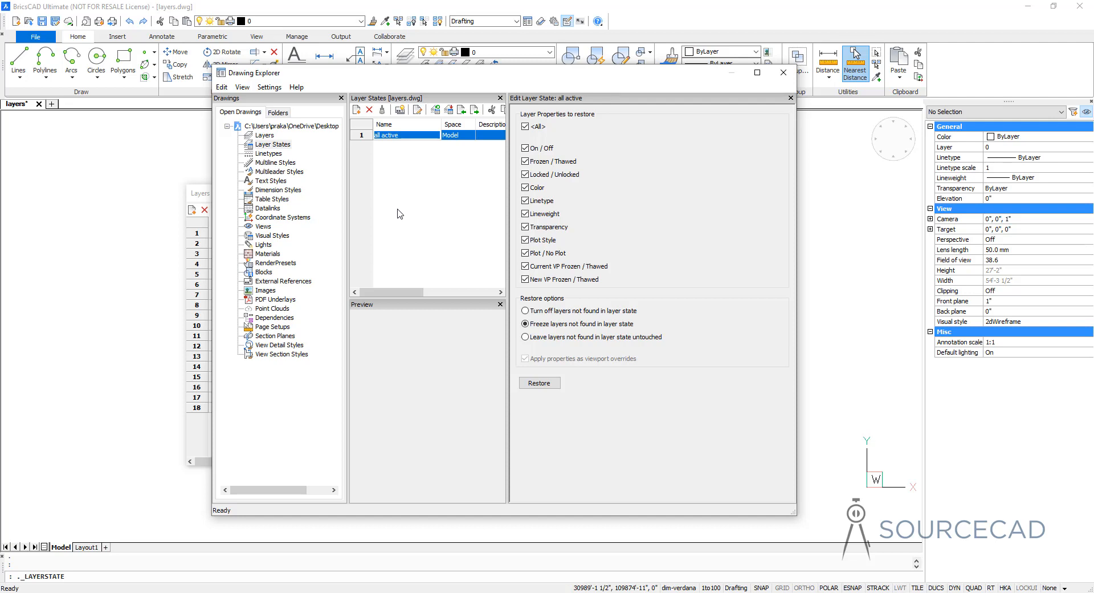
pyautogui.click(783, 72)
pyautogui.click(713, 194)
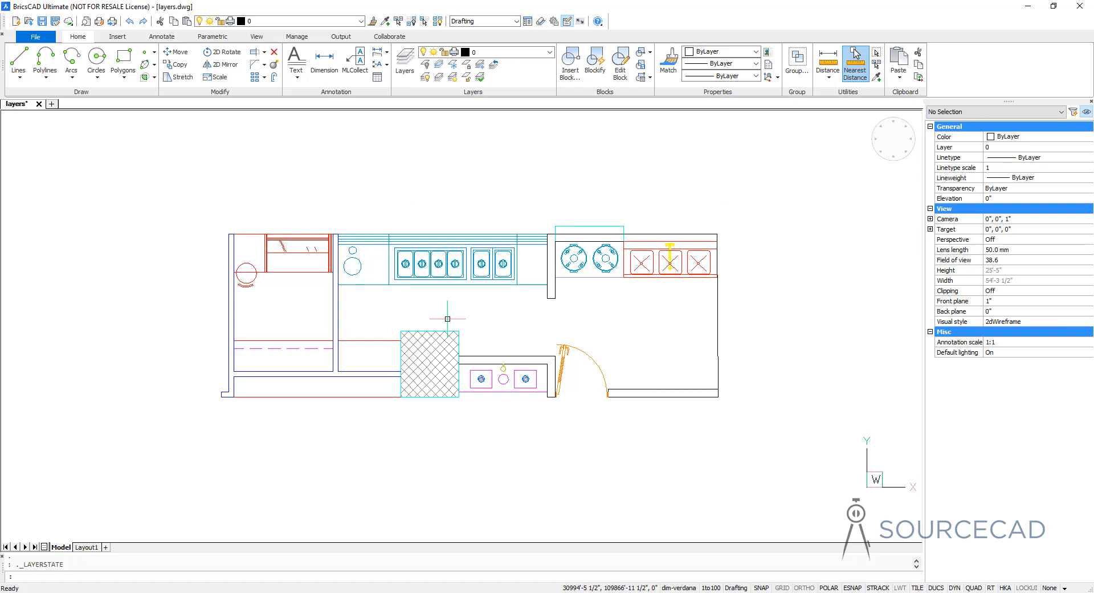
# Turn off the I-Door, COL HATCH and A-COLS layers by picking the door, the column hatch and the column outline.
pyautogui.click(425, 65)
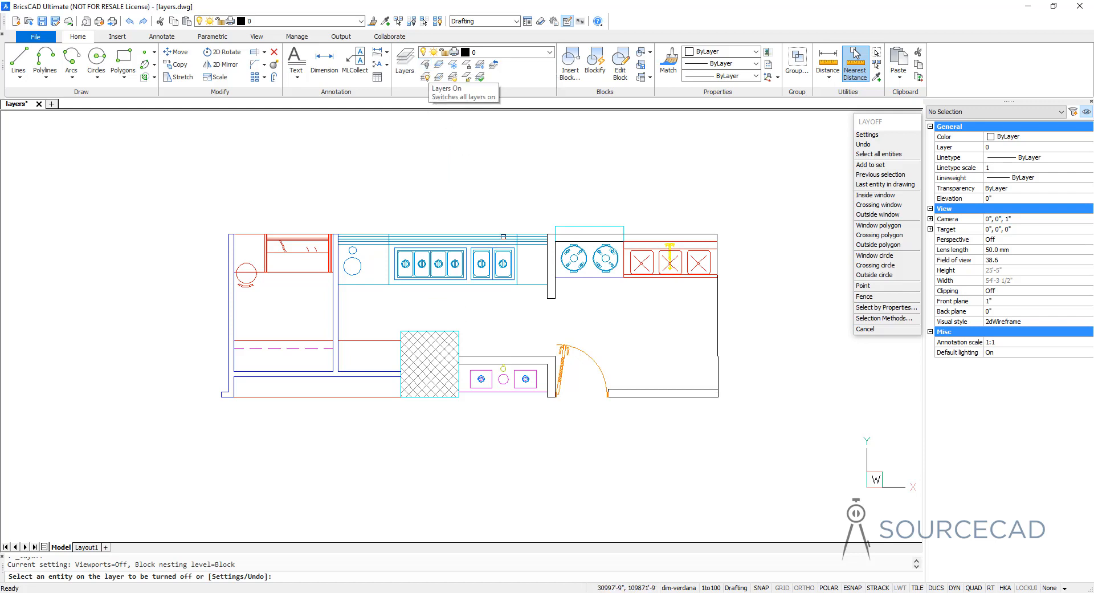
pyautogui.click(572, 348)
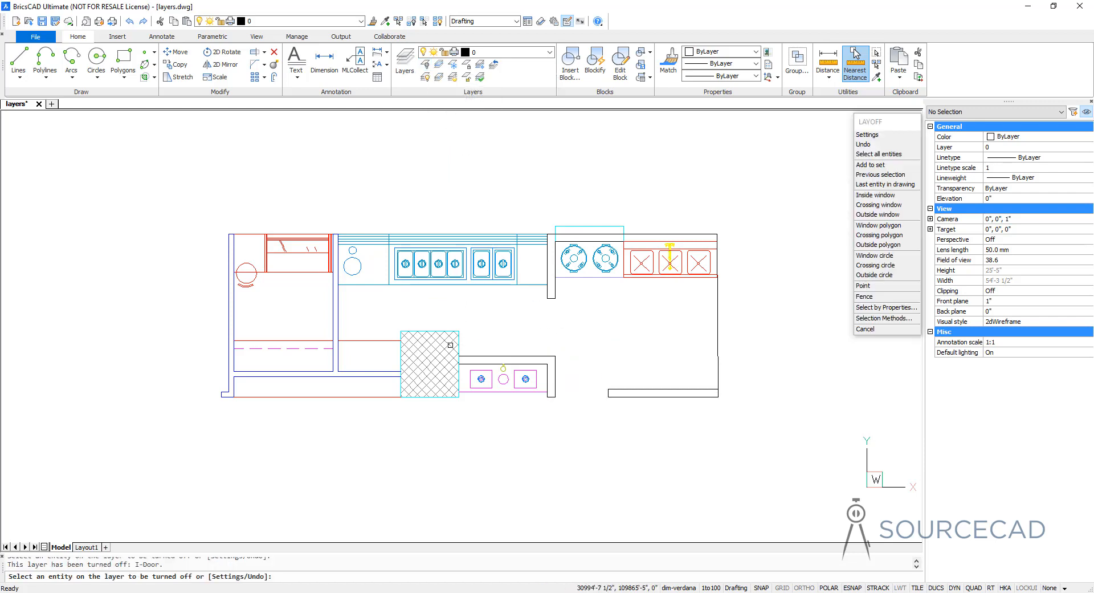
pyautogui.click(439, 346)
pyautogui.click(440, 331)
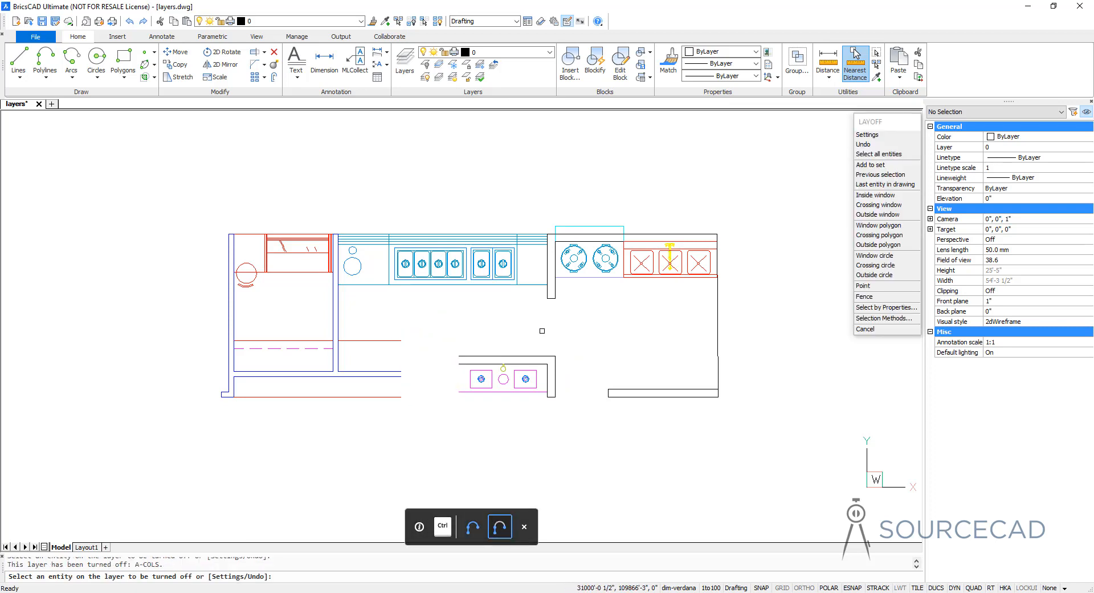
pyautogui.press('Escape')
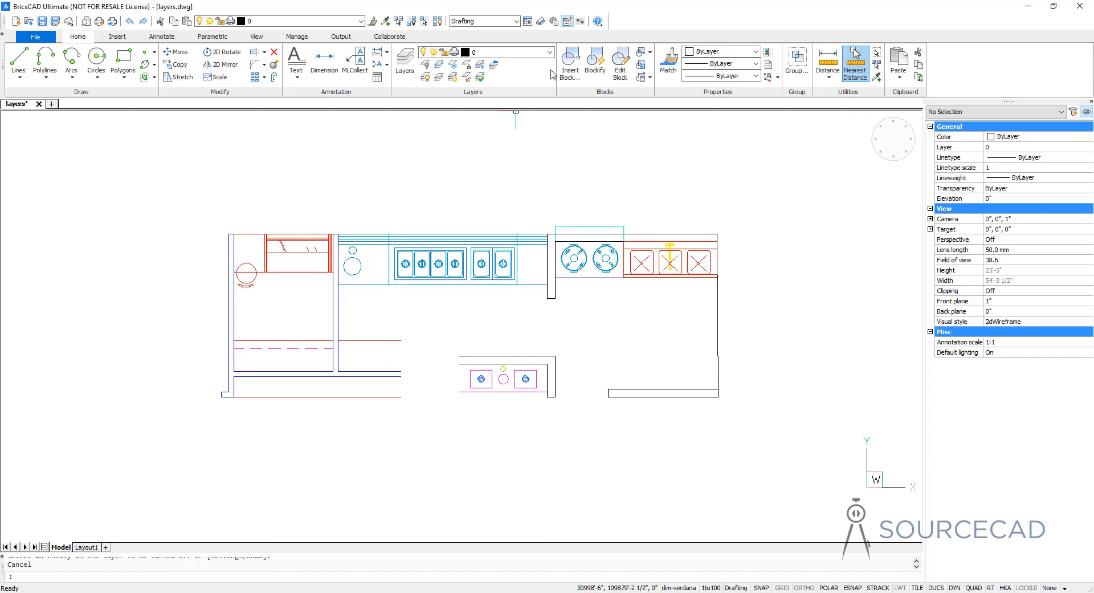
# Lock the A-WALL layer.
pyautogui.click(550, 52)
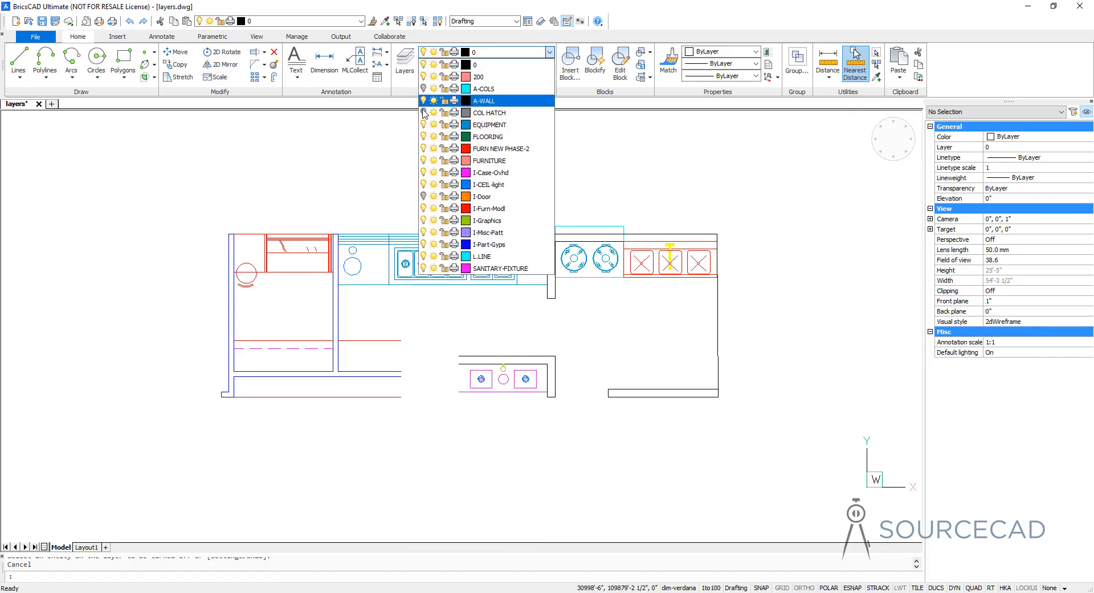
pyautogui.click(423, 197)
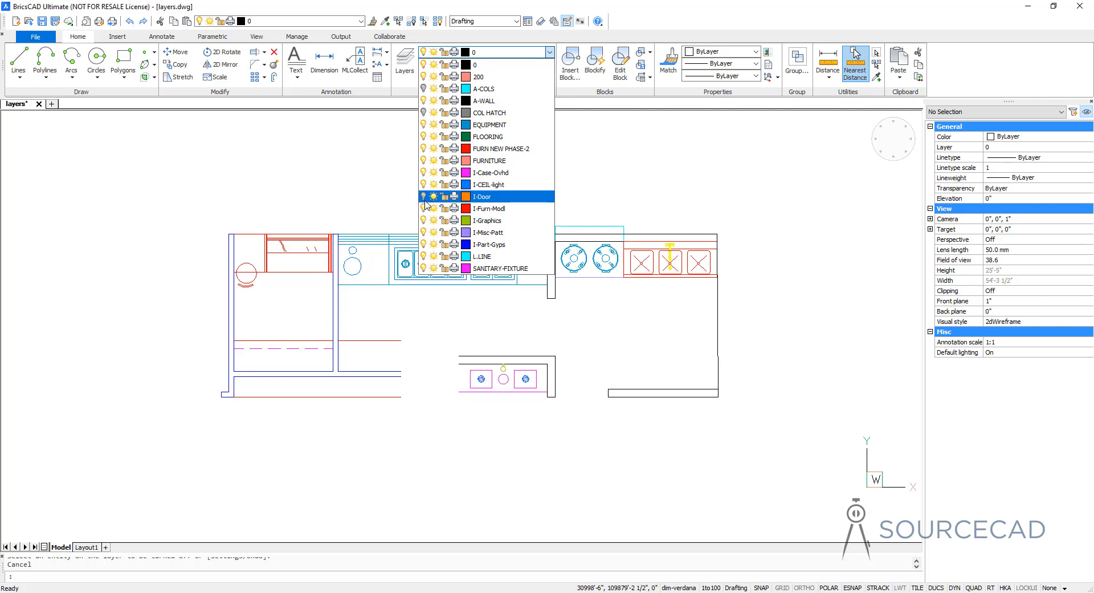
pyautogui.click(445, 102)
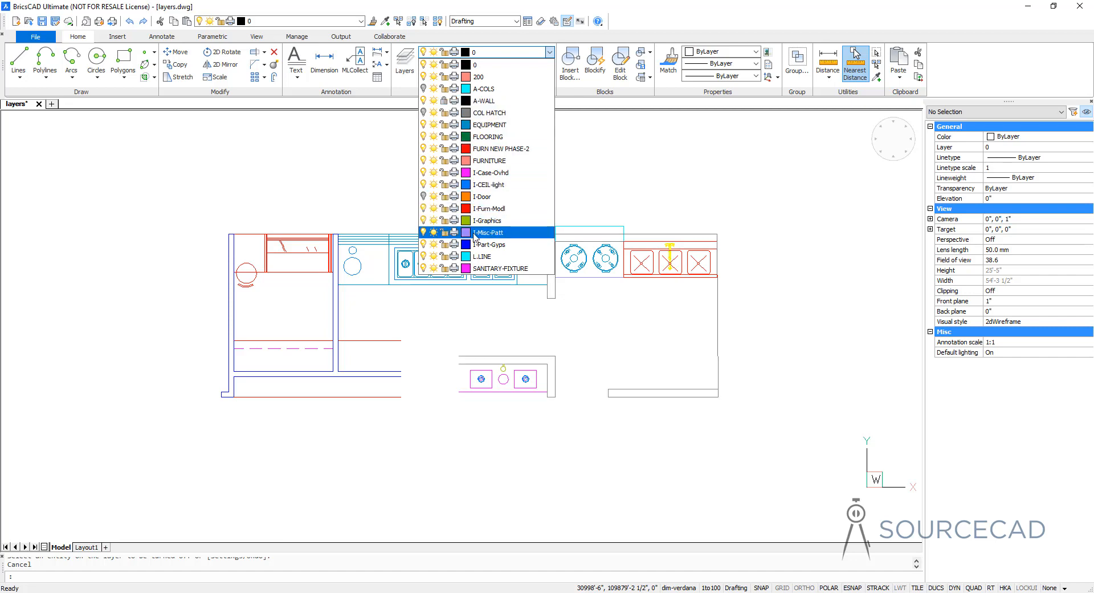
pyautogui.click(593, 196)
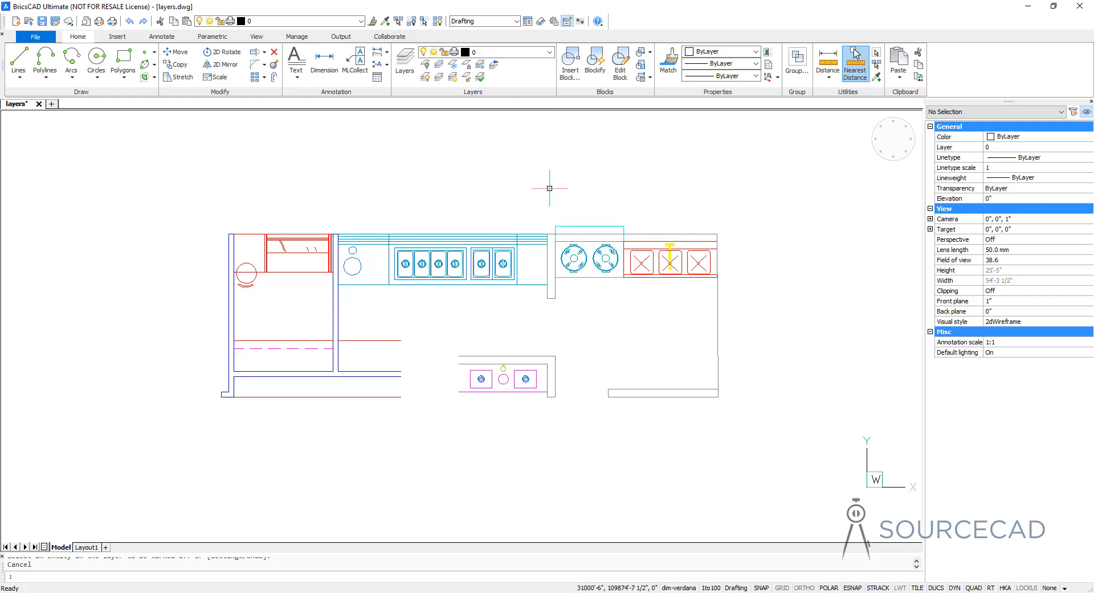
# Save the current layer settings as a new layer state named "lock & off" and close the layer management windows.
pyautogui.click(404, 62)
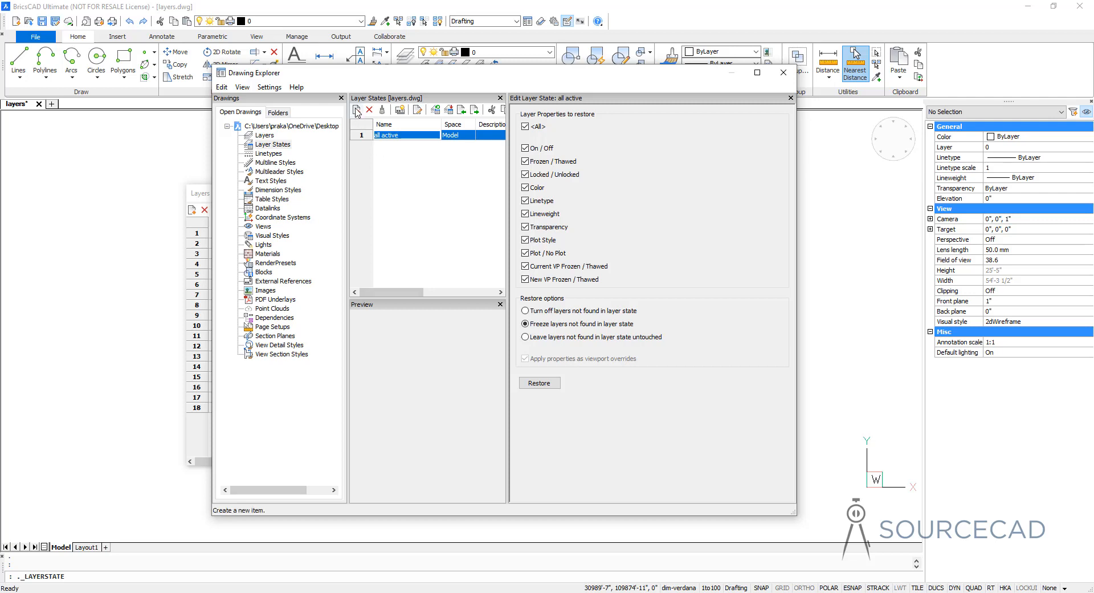
pyautogui.click(357, 110)
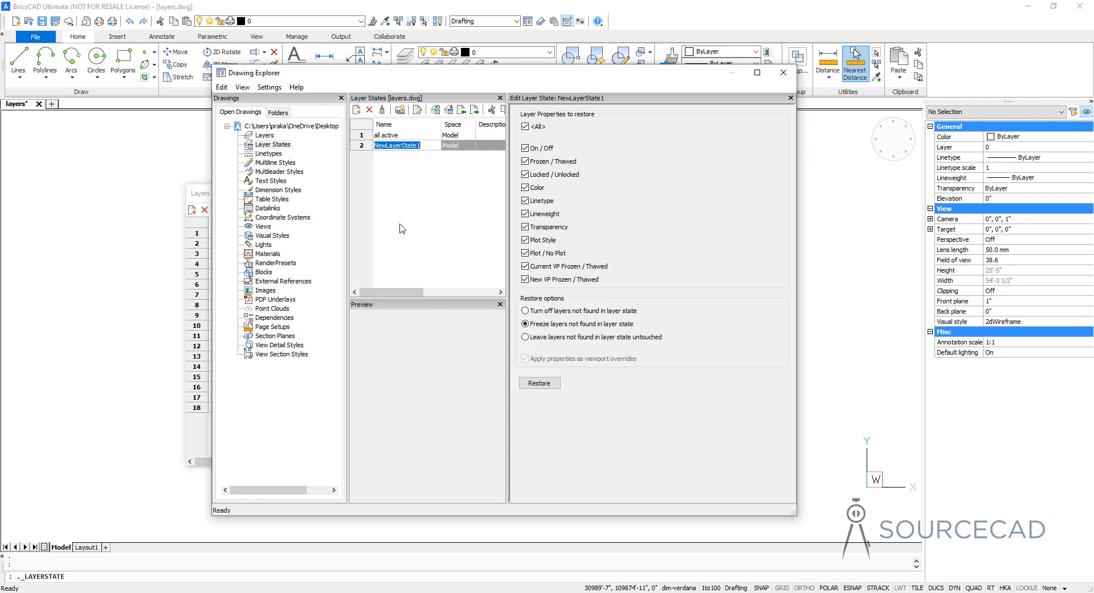
pyautogui.write('lock & off')
pyautogui.press('Return')
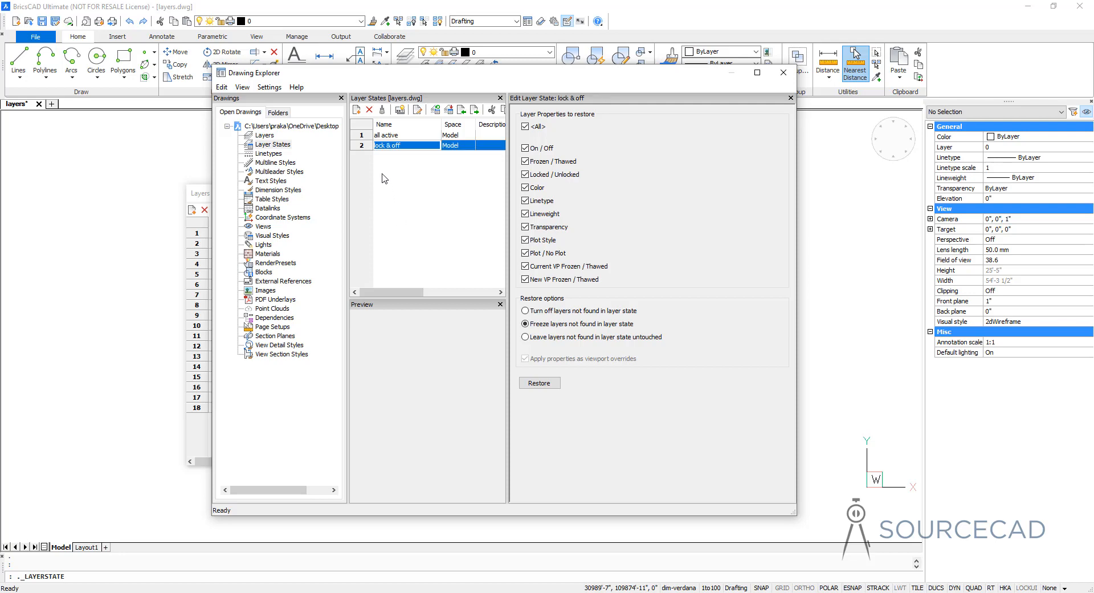
pyautogui.click(784, 72)
pyautogui.click(712, 195)
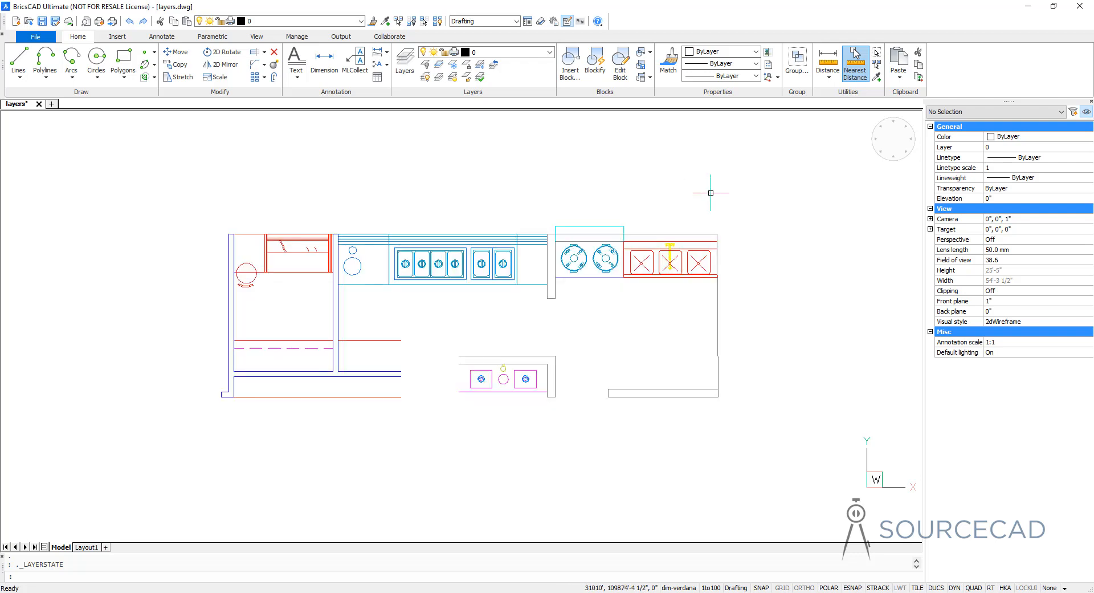
# Freeze the I-Part-Gyps and I-Furn-Modl layers by picking a blue partition wall and a red furniture line.
pyautogui.click(453, 64)
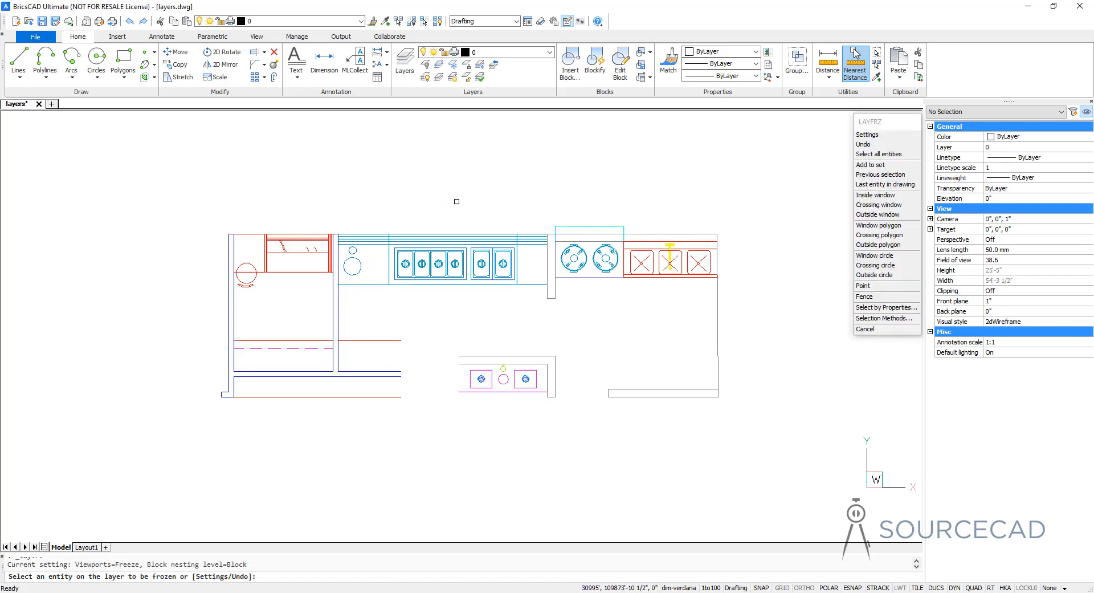
pyautogui.click(339, 308)
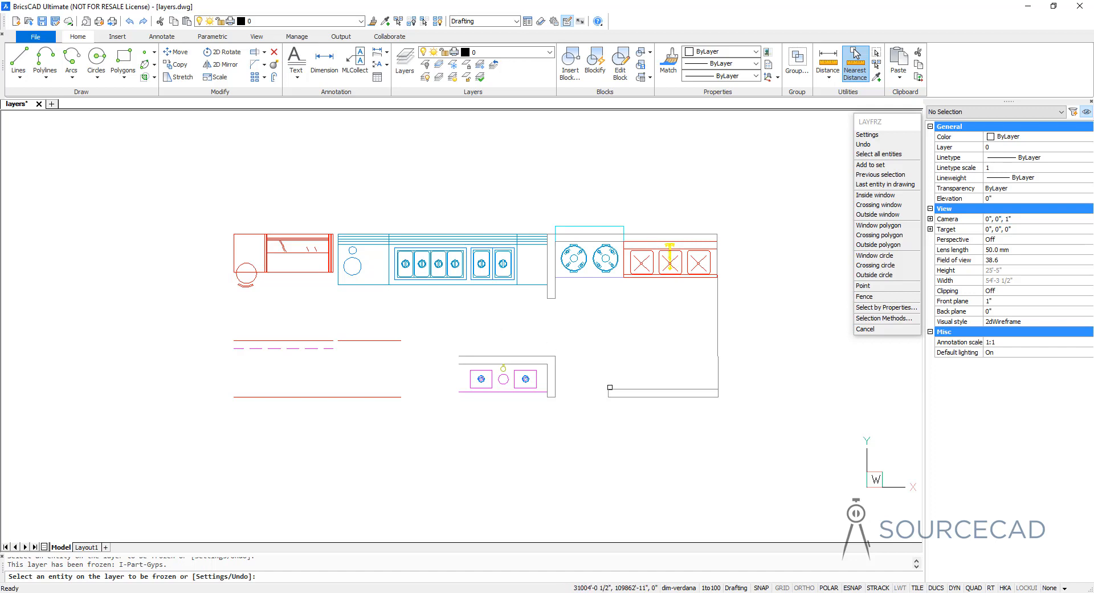
pyautogui.click(615, 387)
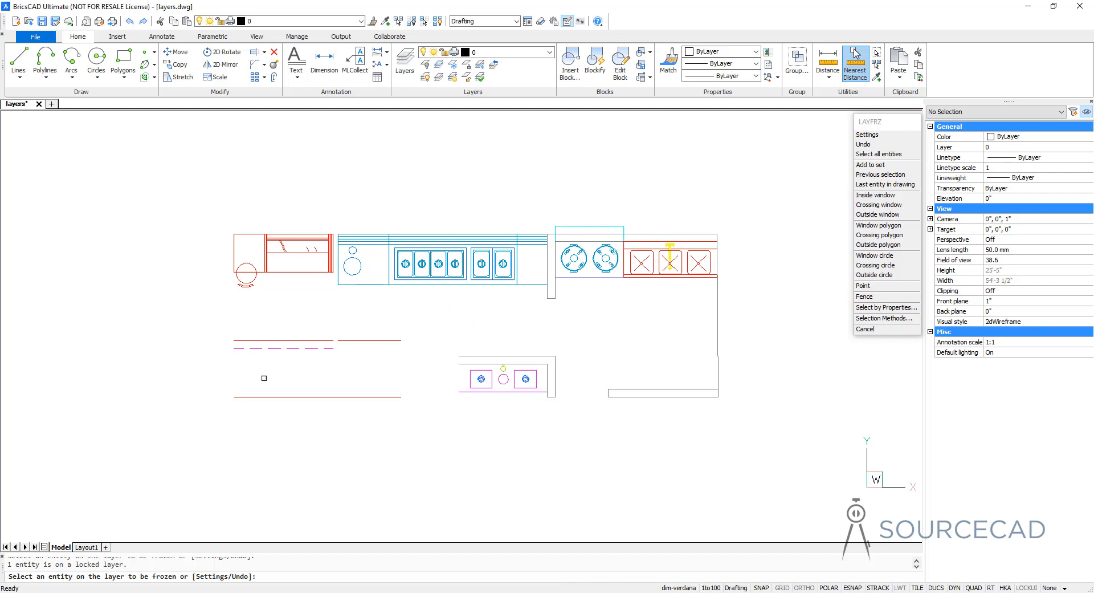
pyautogui.click(310, 395)
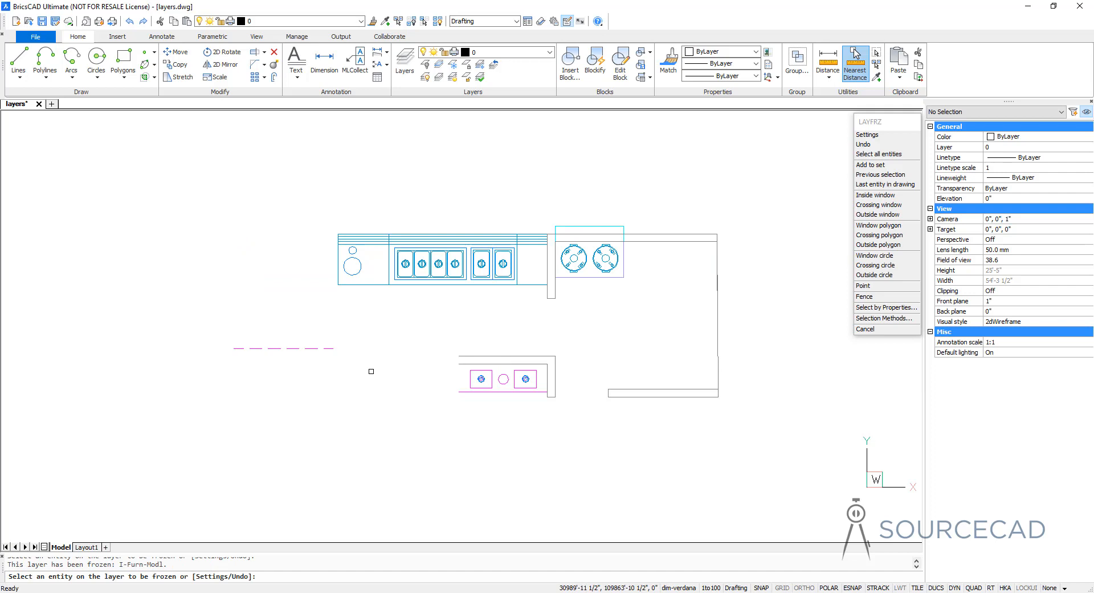
pyautogui.press('Escape')
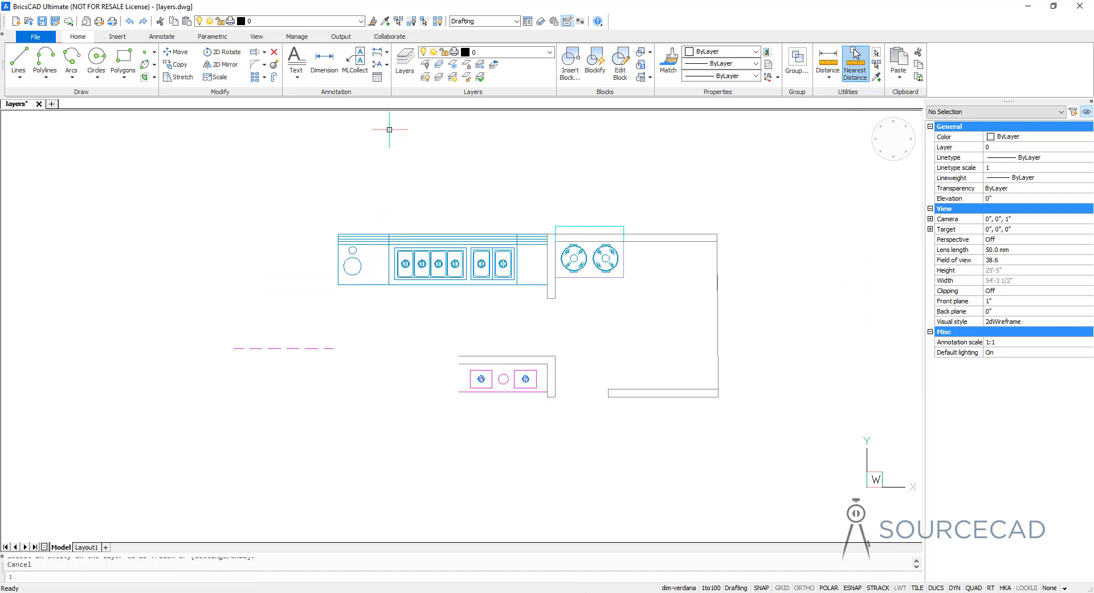
# Save the current layer settings as a new layer state named "Wall freeze" and close the Drawing Explorer.
pyautogui.click(403, 69)
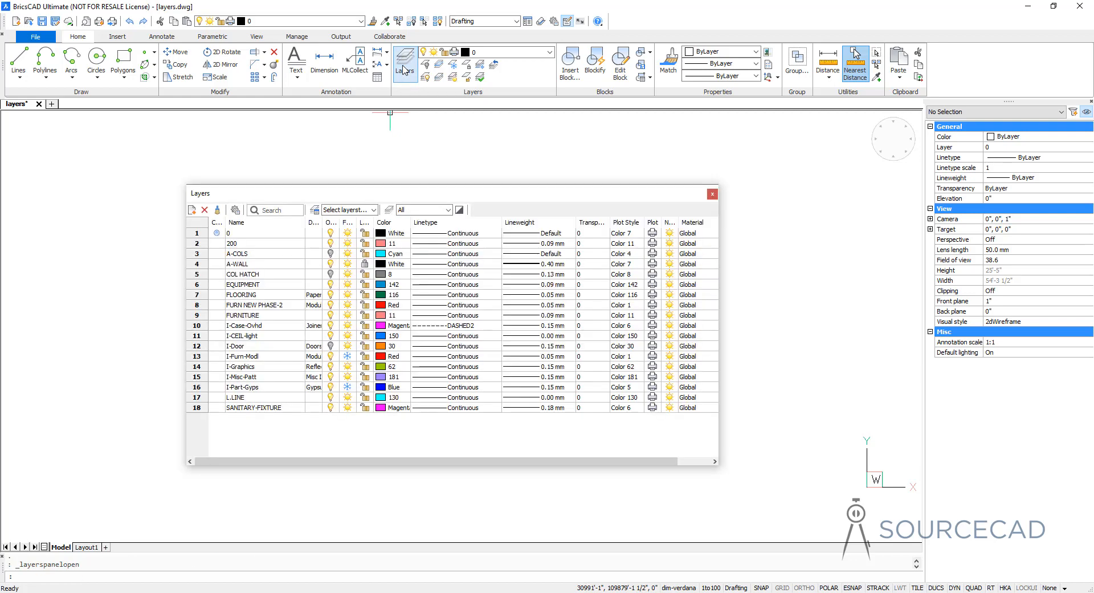
pyautogui.click(316, 210)
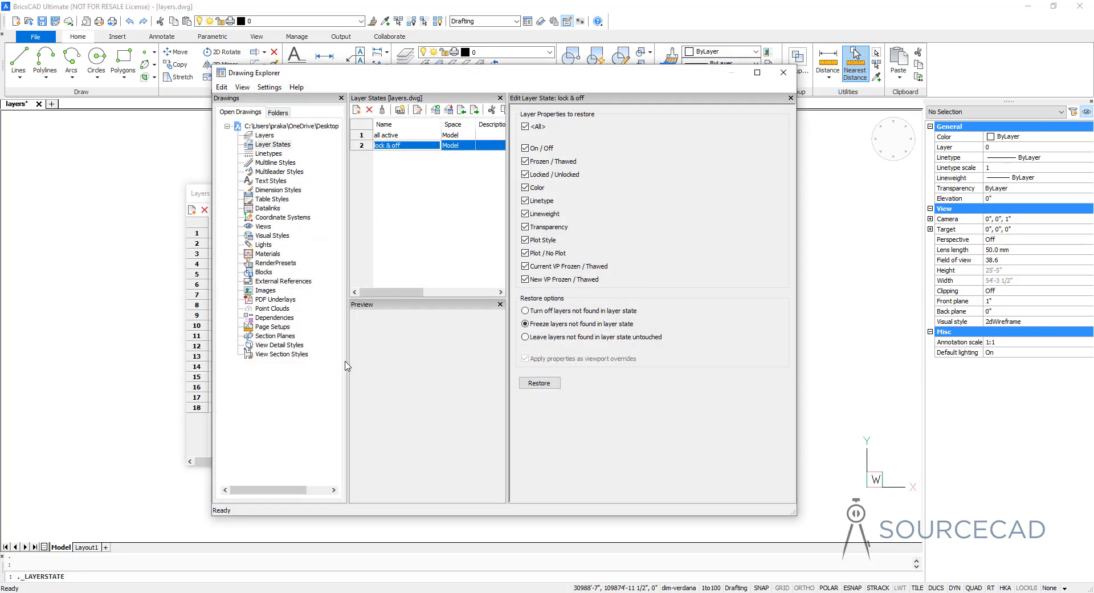
pyautogui.click(357, 109)
pyautogui.write('Wa')
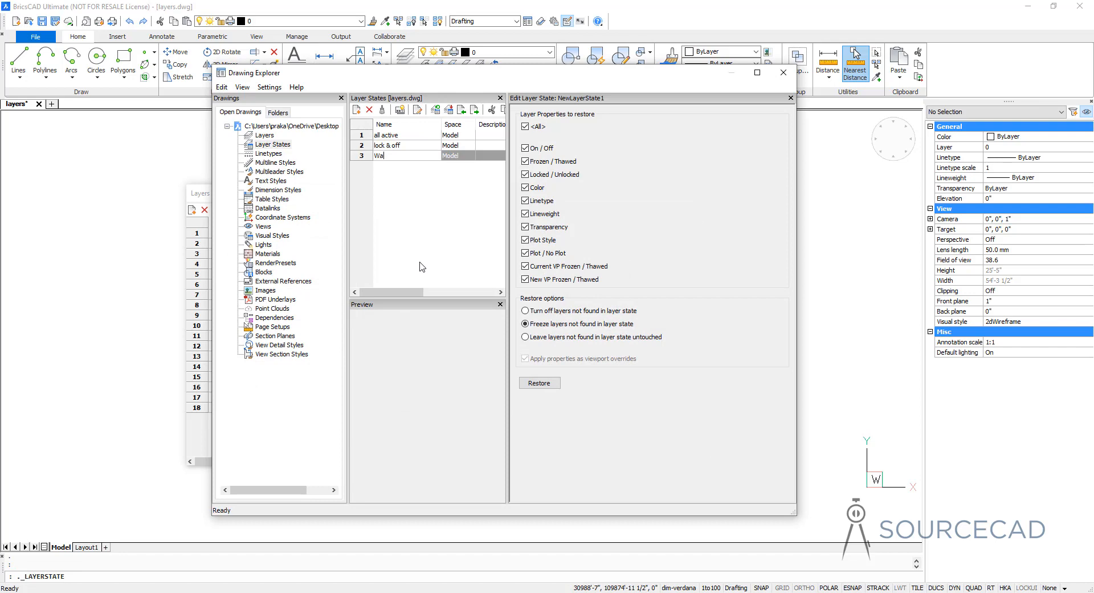
pyautogui.write('ll freeze')
pyautogui.press('Return')
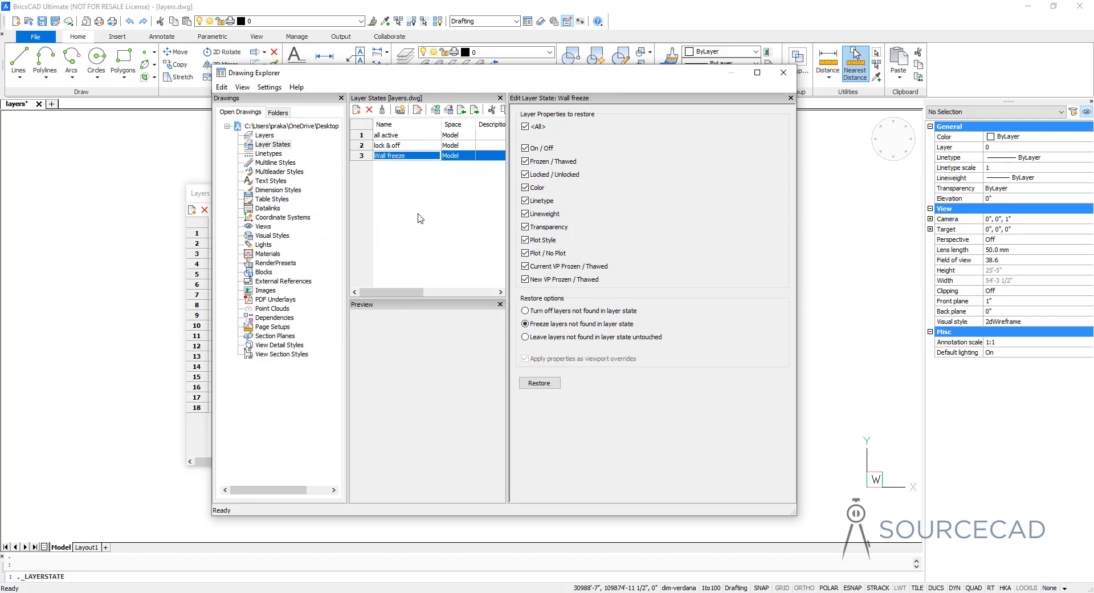
pyautogui.click(784, 72)
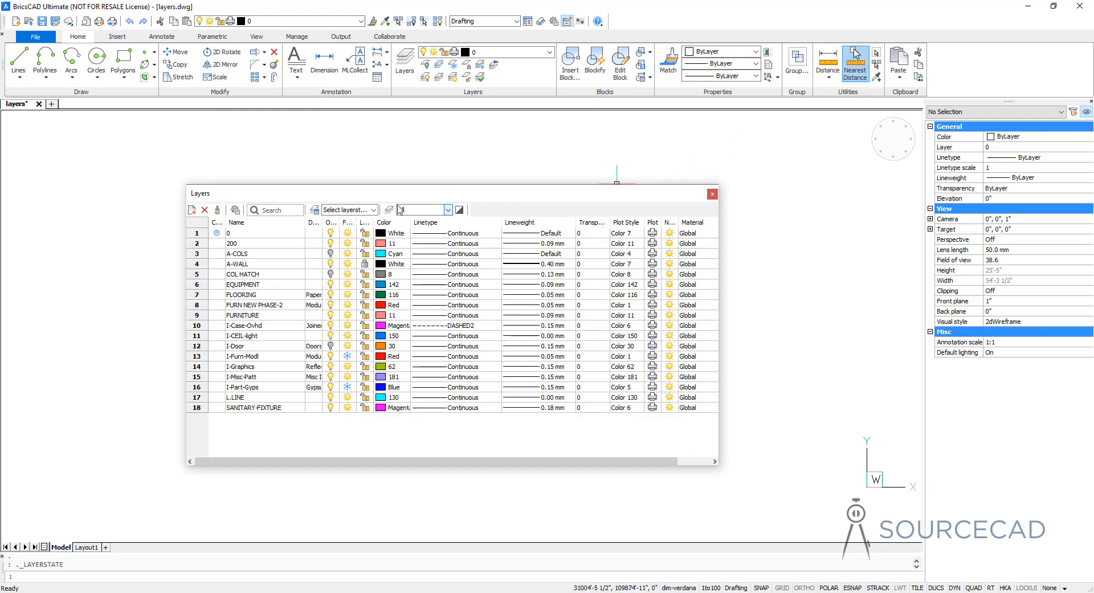
# Restore the saved layer states "all active", "lock & off" and "Wall freeze" one after another.
pyautogui.click(374, 210)
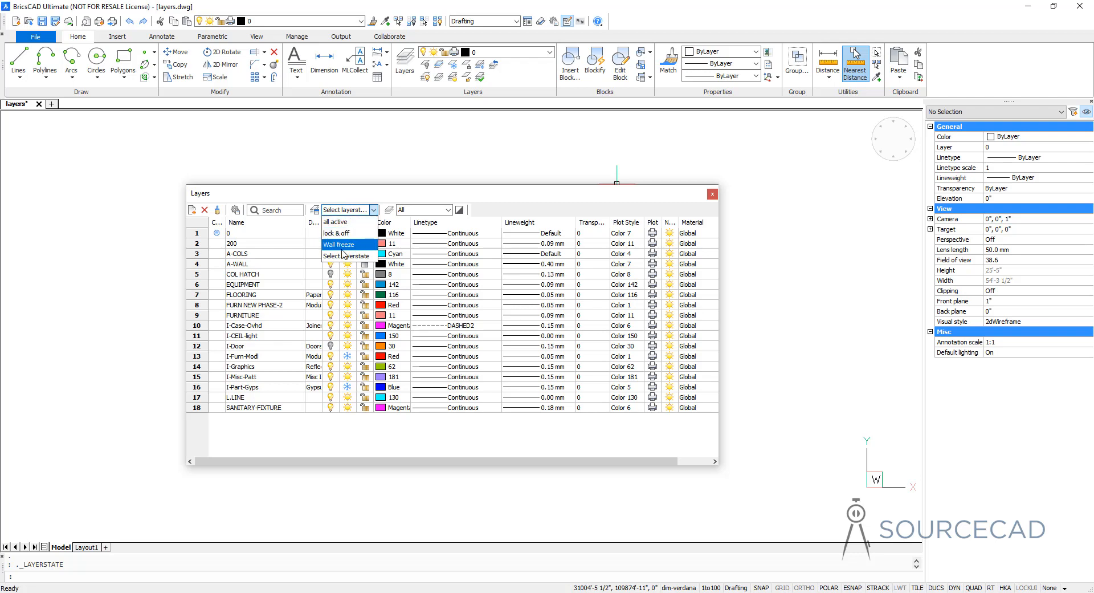
pyautogui.click(353, 222)
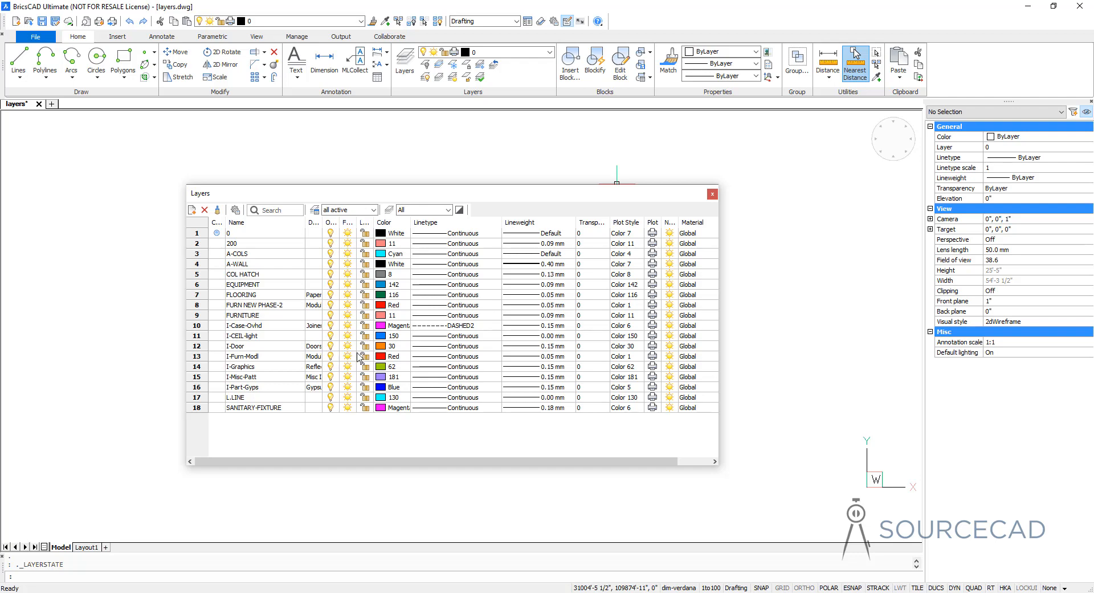
pyautogui.click(374, 211)
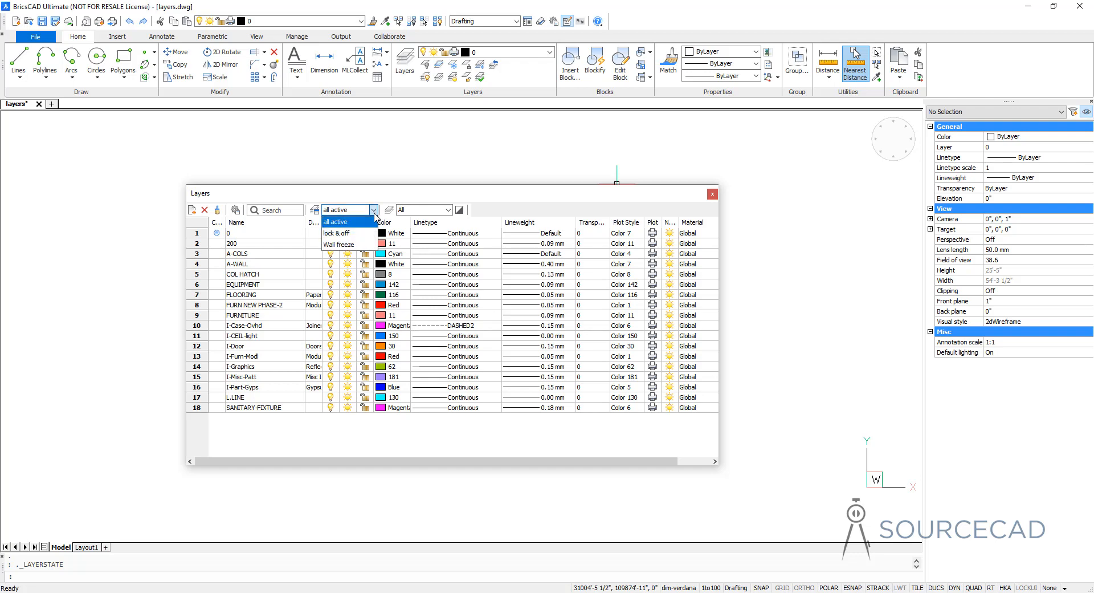
pyautogui.click(370, 236)
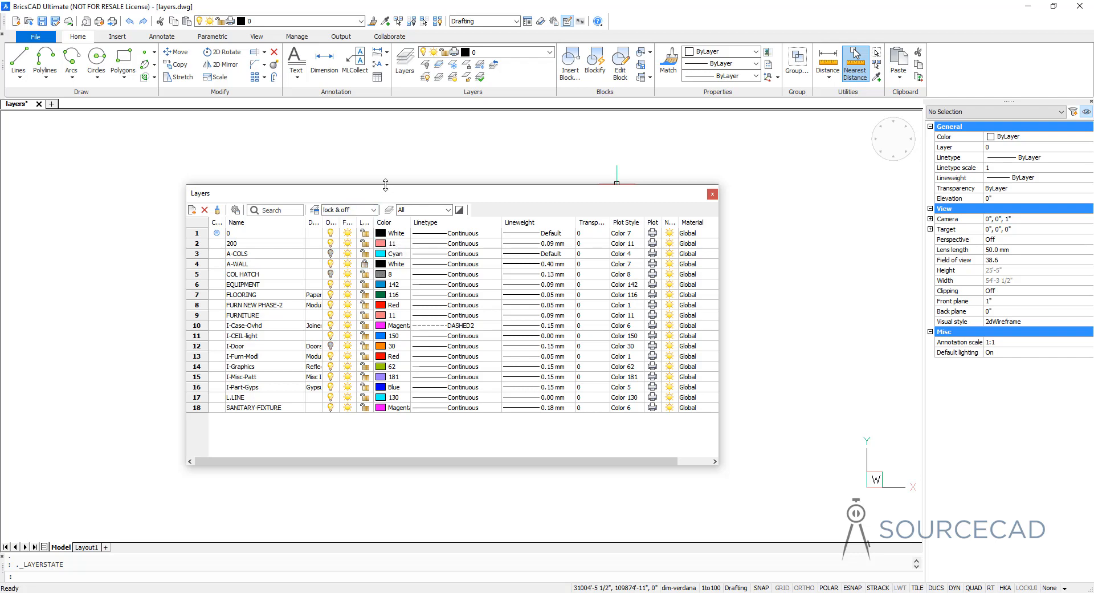
pyautogui.click(373, 210)
pyautogui.click(357, 245)
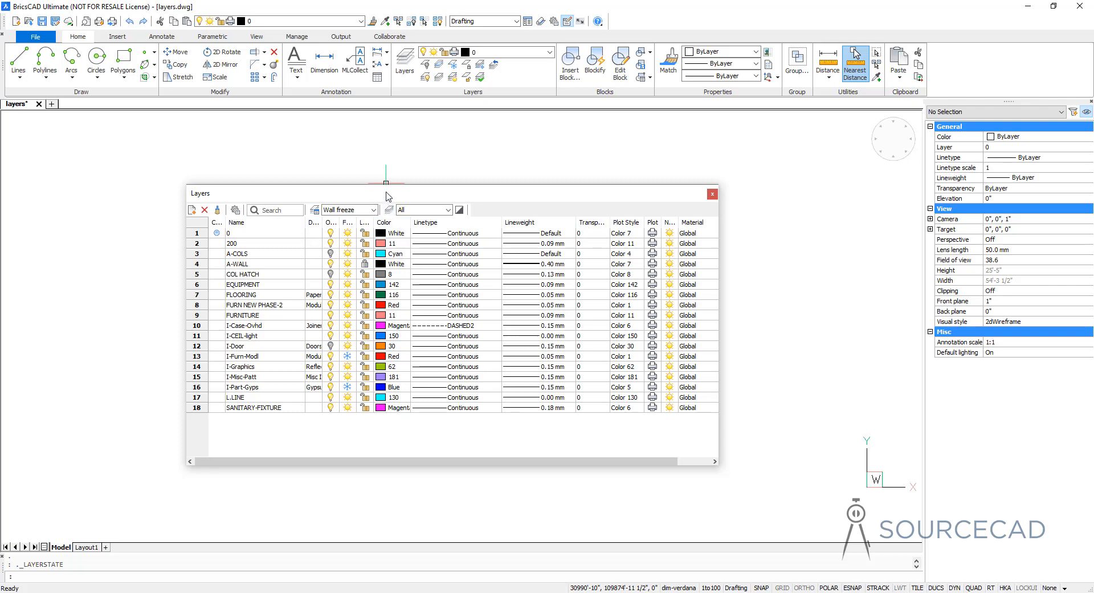
# Move the Layers window off the floor plan and cycle through the "all active", "lock & off" and "Wall freeze" states against the drawing.
pyautogui.moveTo(391, 185); pyautogui.dragTo(726, 261)
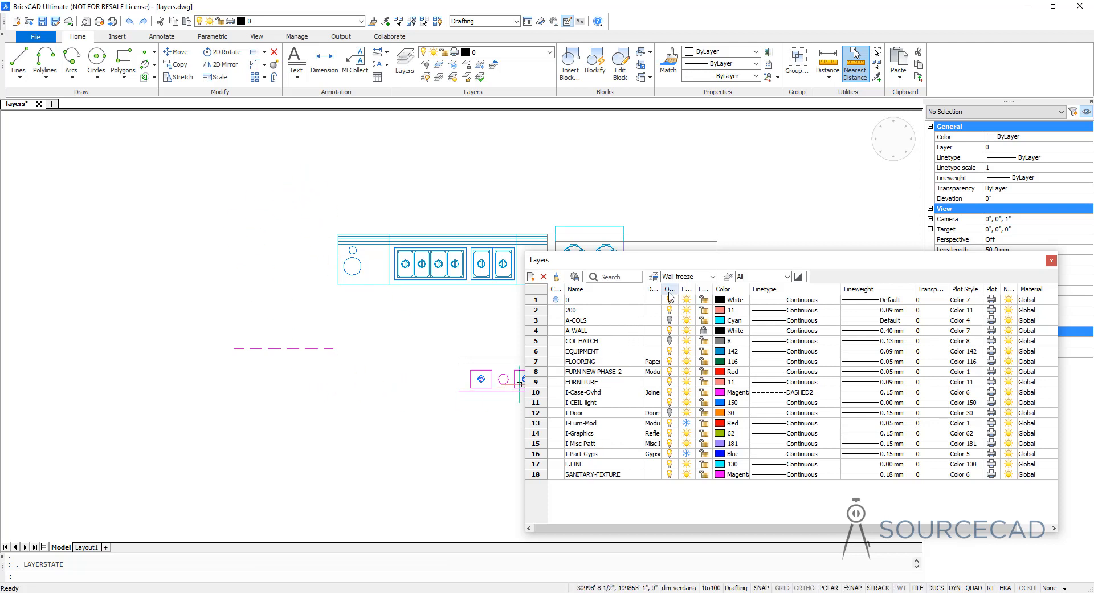
pyautogui.click(712, 277)
pyautogui.click(677, 288)
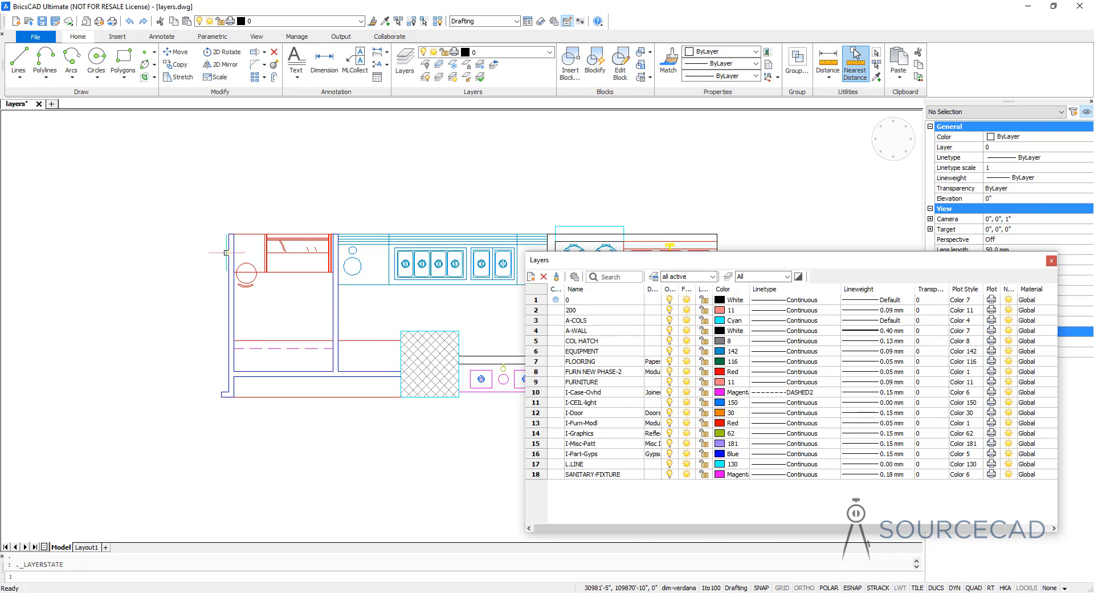
pyautogui.click(712, 277)
pyautogui.click(691, 300)
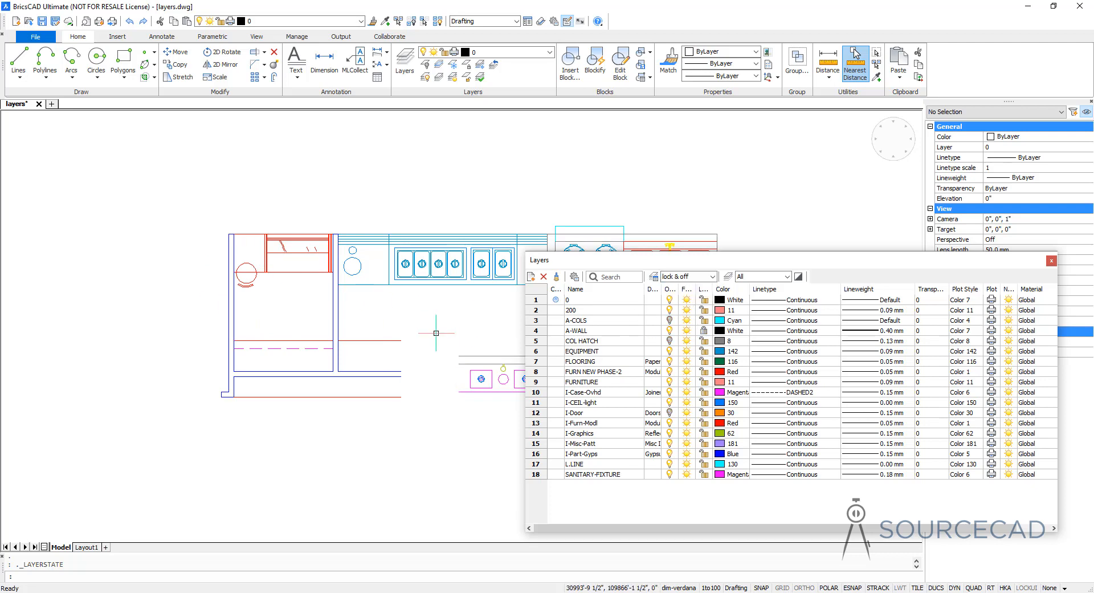
pyautogui.click(713, 277)
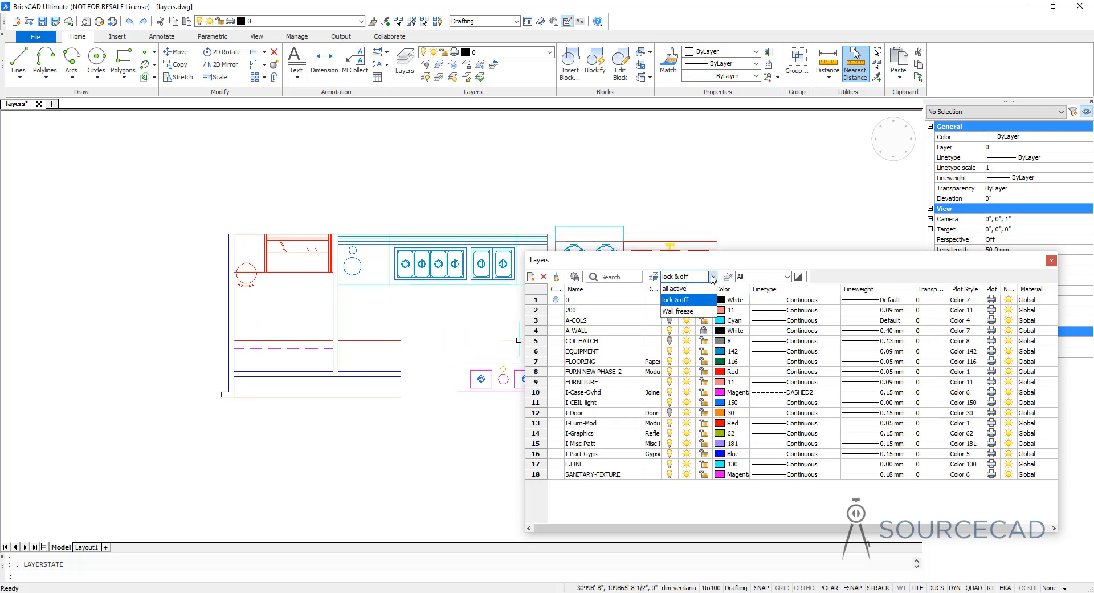
pyautogui.click(678, 310)
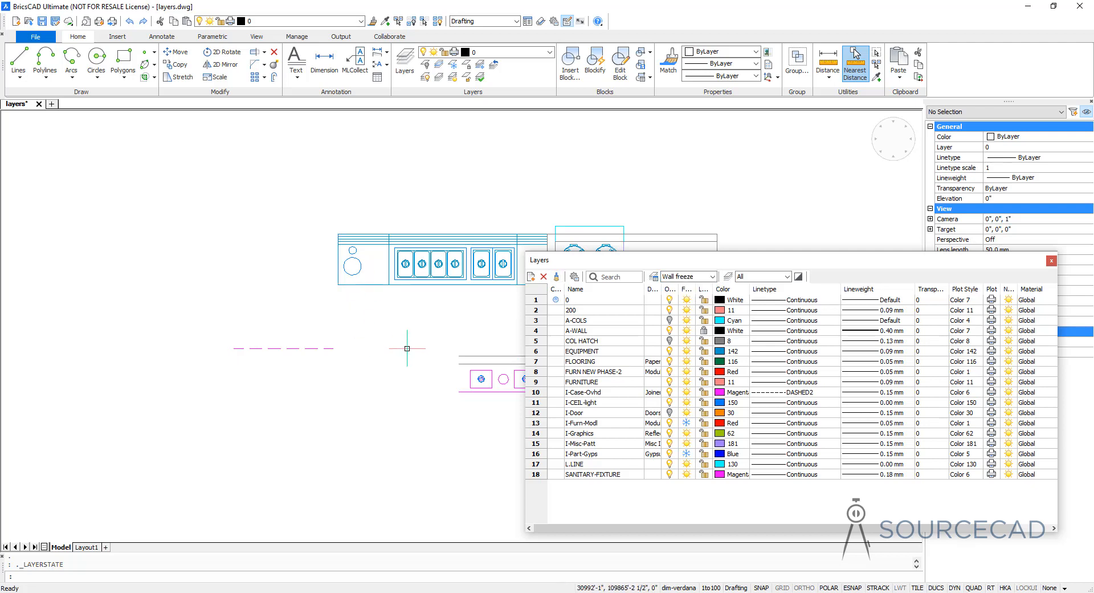
# Restore the "all active" layer state and open the layer filters in a widened Drawing Explorer.
pyautogui.click(713, 277)
pyautogui.click(694, 289)
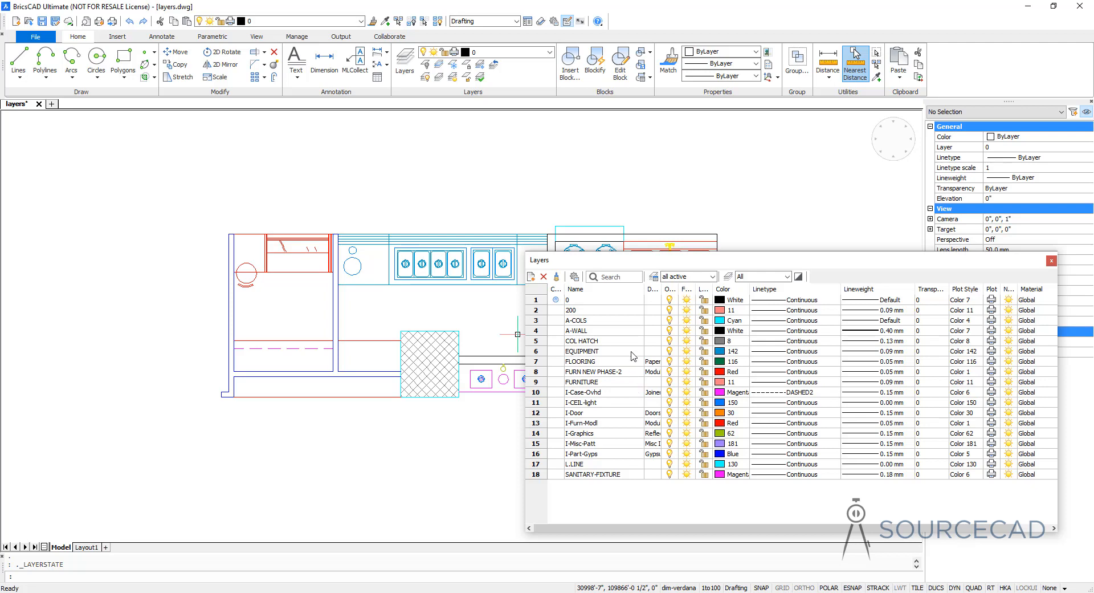
pyautogui.moveTo(608, 262); pyautogui.dragTo(322, 210)
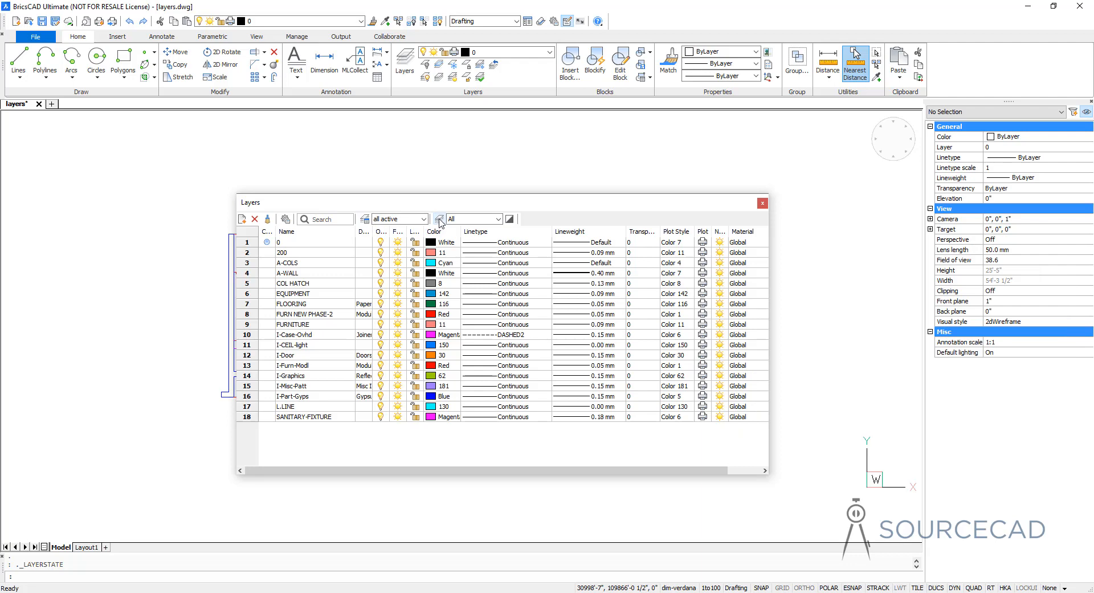
pyautogui.click(439, 219)
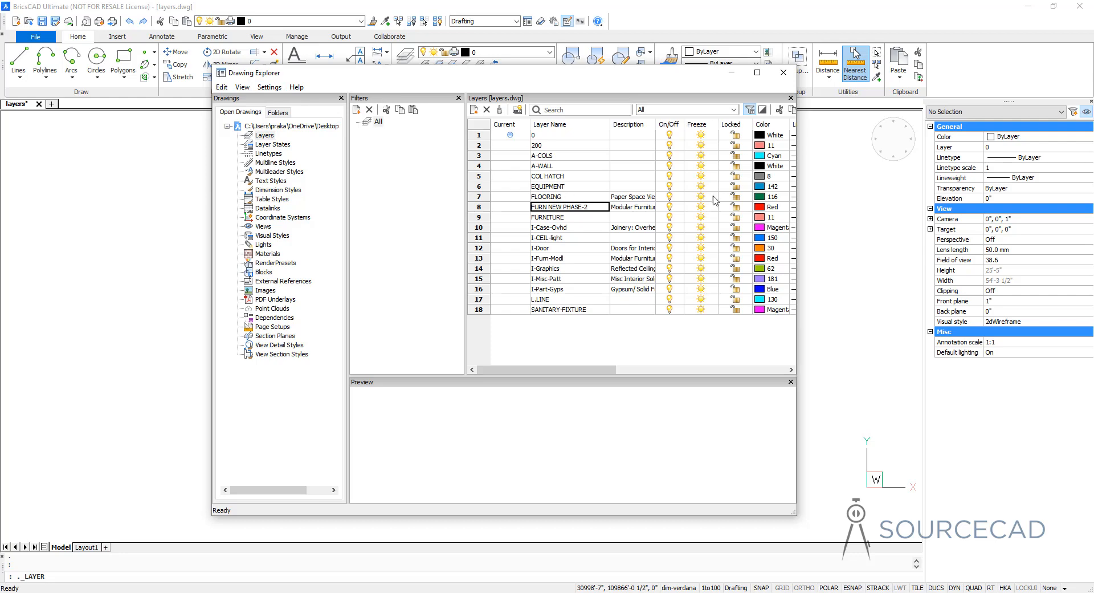
pyautogui.moveTo(805, 190); pyautogui.dragTo(872, 192)
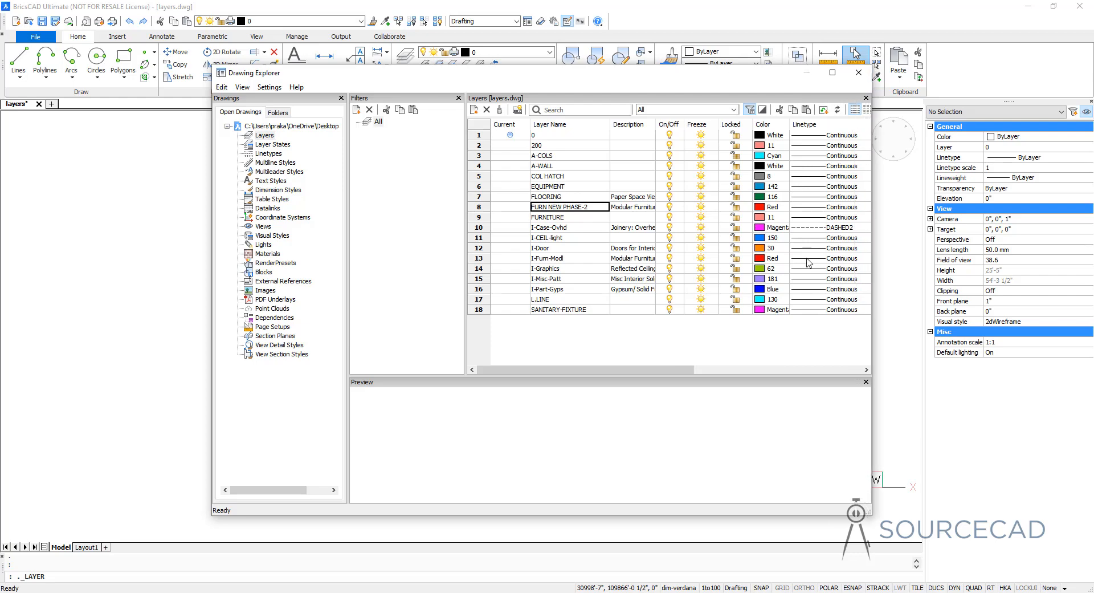
# Create a layer property filter named "red filter" that matches layers with the colour Red (index 1), and select it.
pyautogui.click(357, 110)
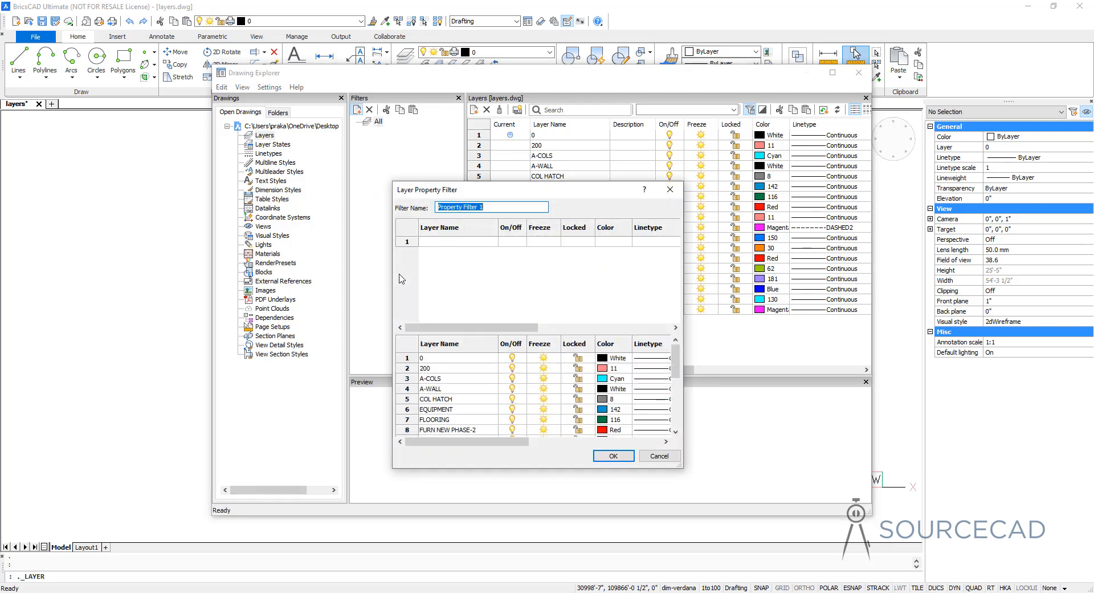
pyautogui.write('red filter')
pyautogui.press('Tab')
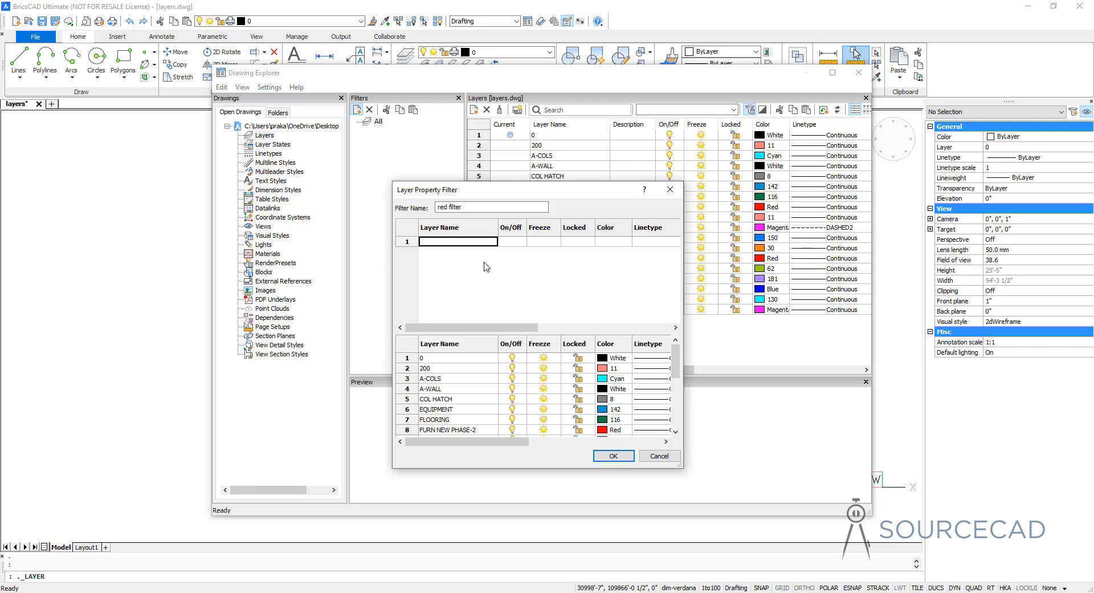
pyautogui.click(611, 241)
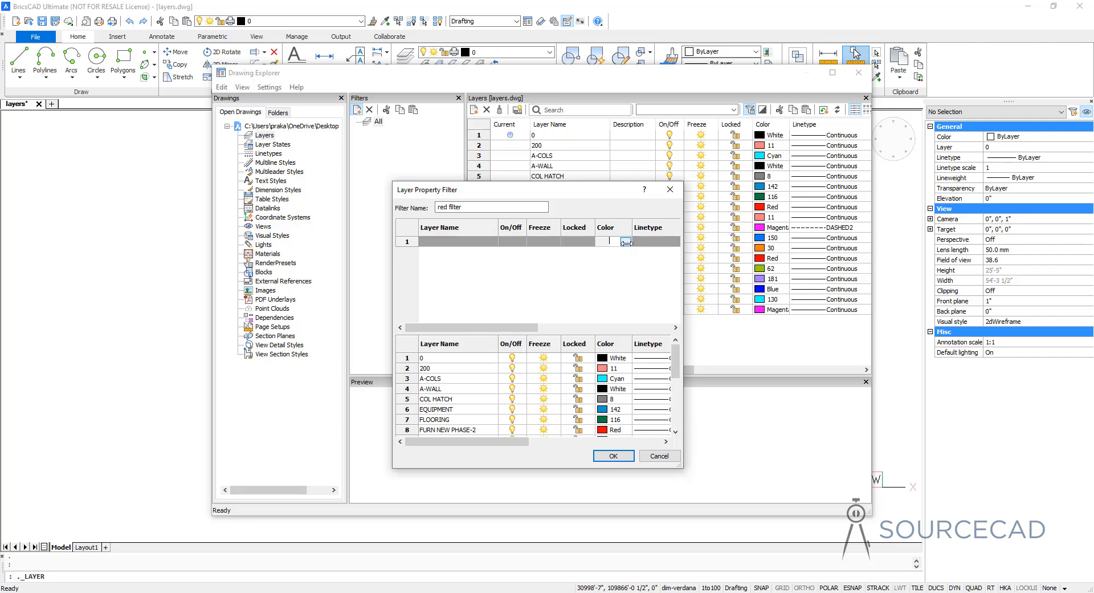
pyautogui.click(626, 243)
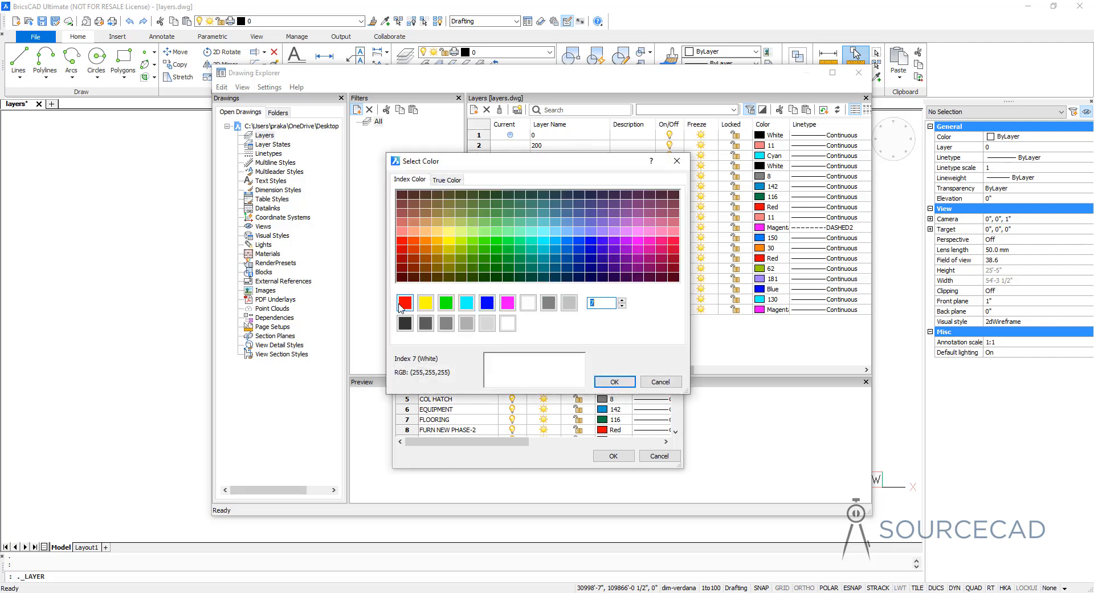
pyautogui.click(404, 303)
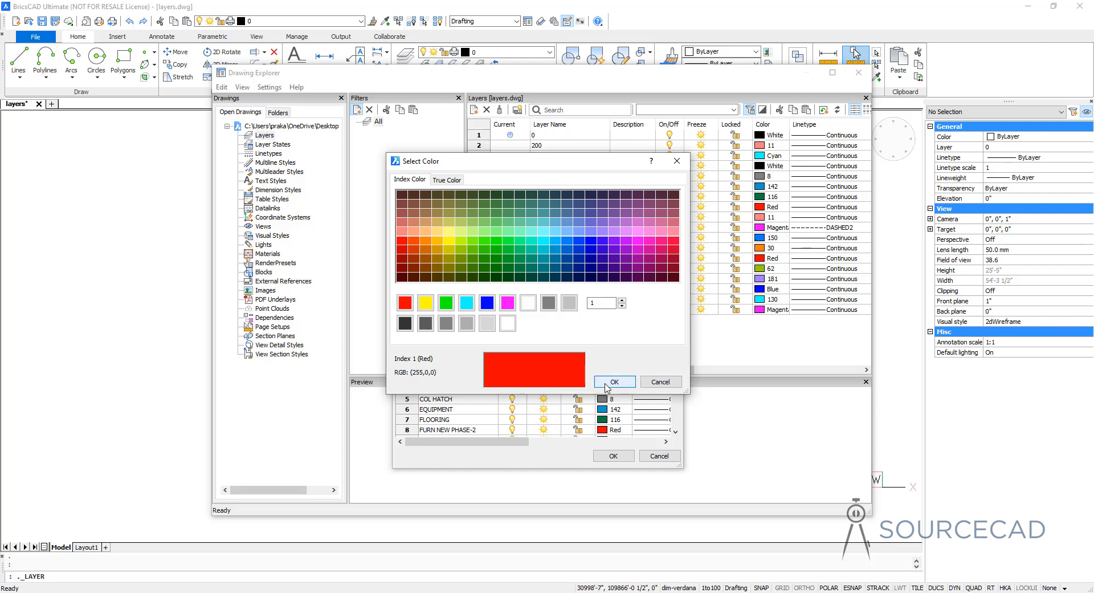
pyautogui.click(614, 381)
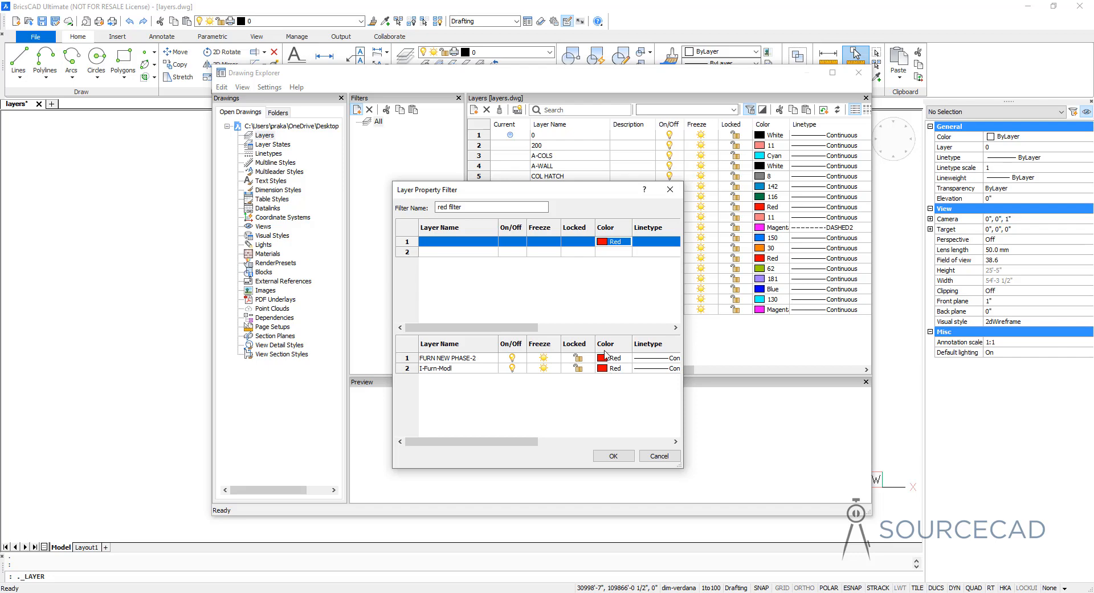
pyautogui.click(598, 455)
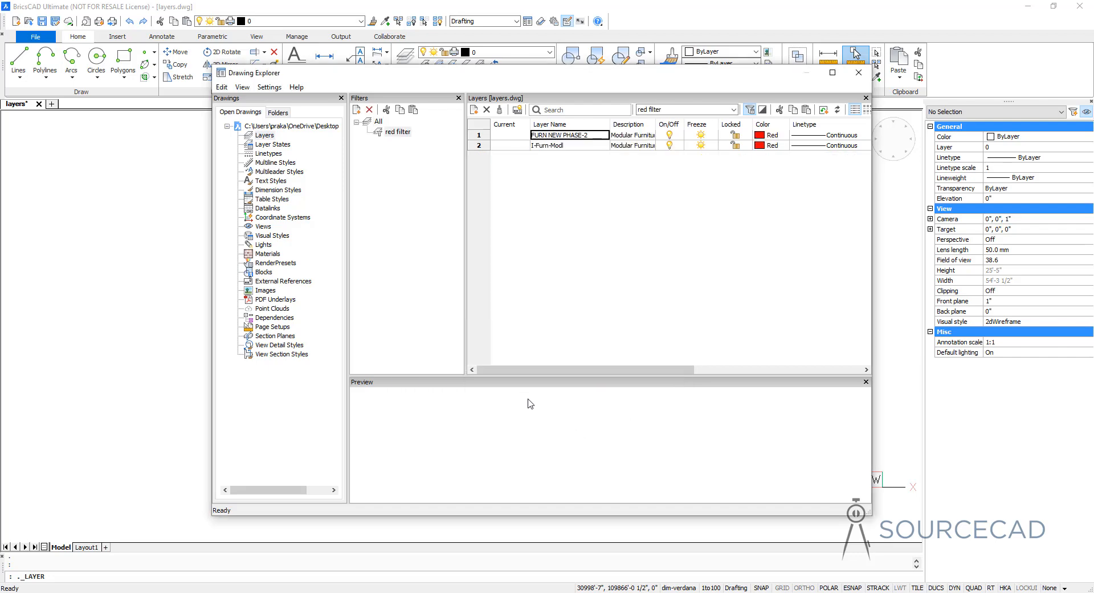
pyautogui.click(401, 133)
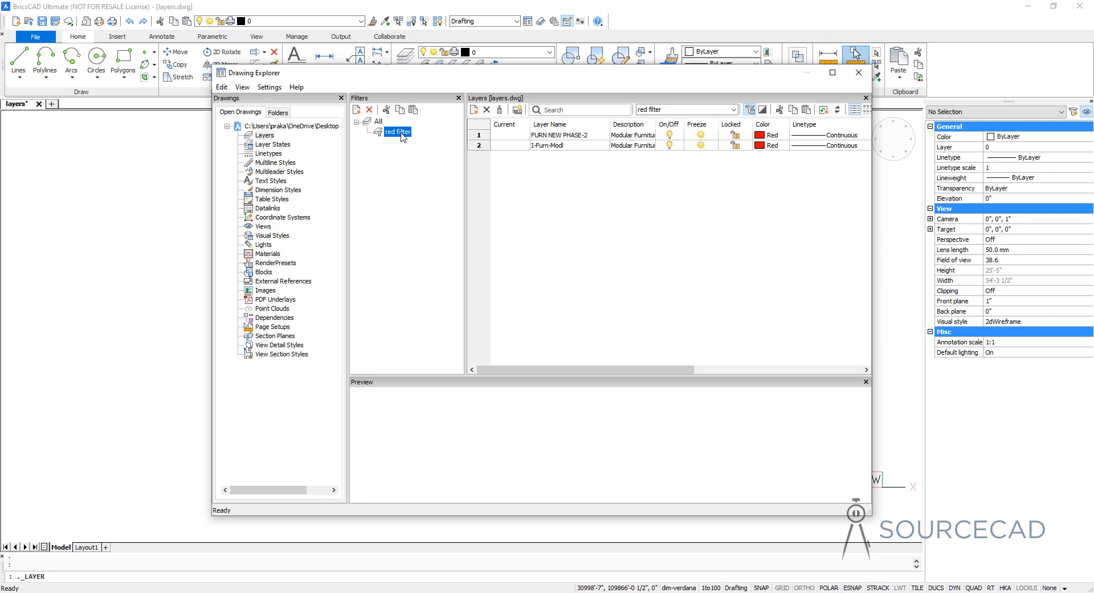
# Start a second layer property filter and set its lineweight criterion to 0.15 mm.
pyautogui.click(357, 110)
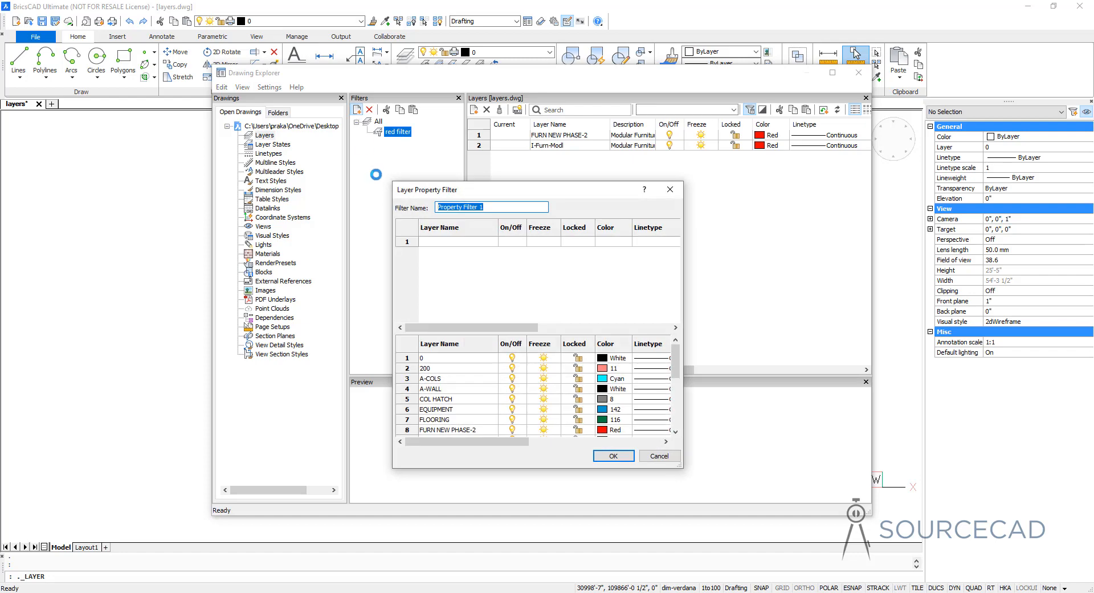
pyautogui.moveTo(497, 442); pyautogui.dragTo(583, 451)
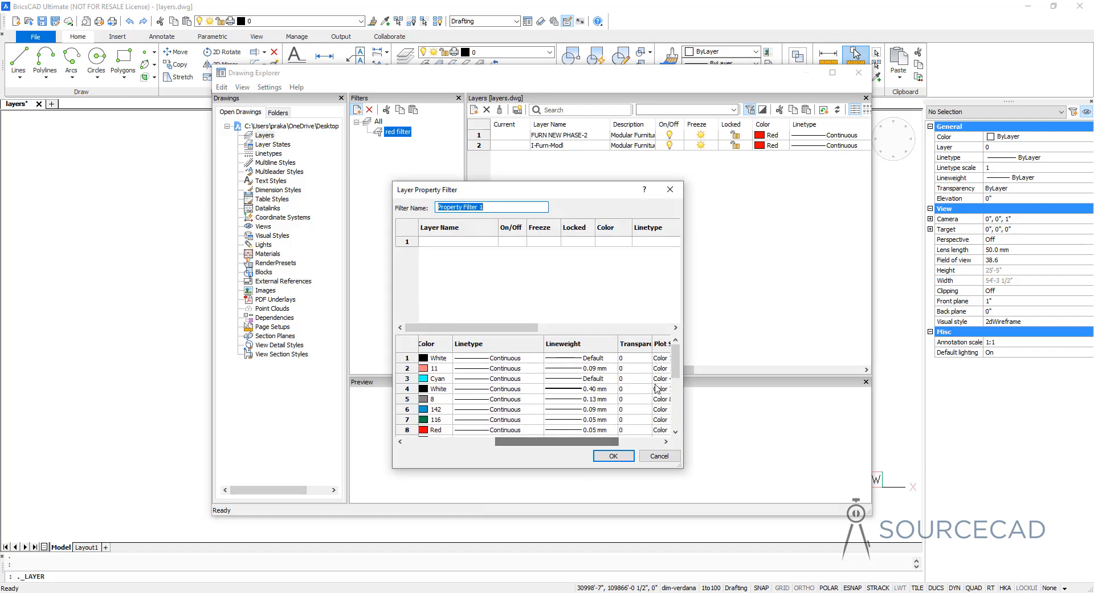
pyautogui.moveTo(676, 362)
pyautogui.mouseDown()
pyautogui.moveTo(687, 418)
pyautogui.moveTo(678, 359)
pyautogui.mouseUp()
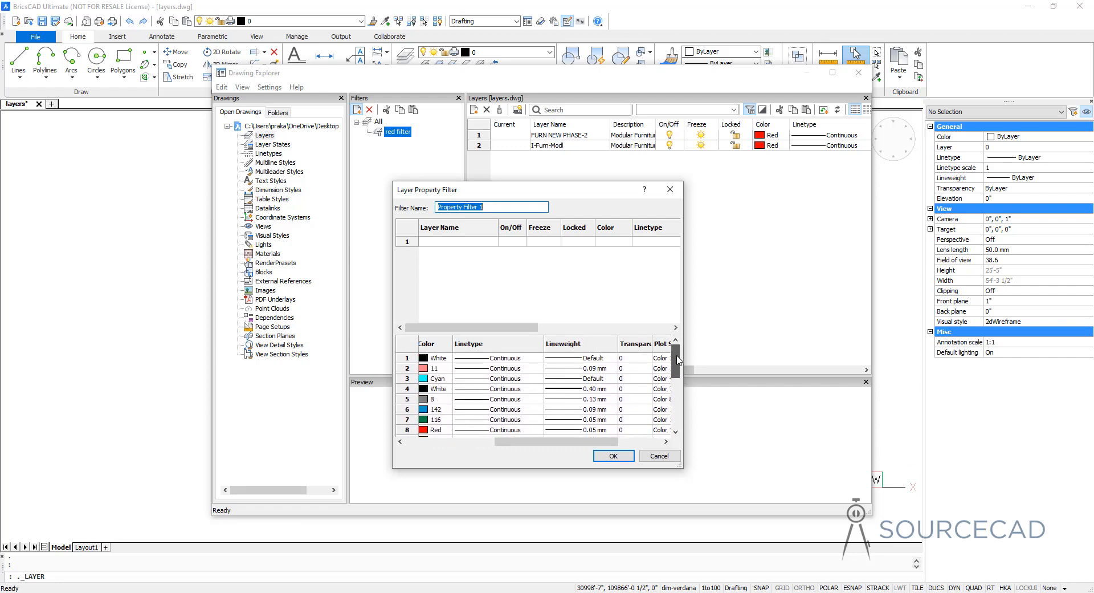
pyautogui.moveTo(557, 442); pyautogui.dragTo(471, 447)
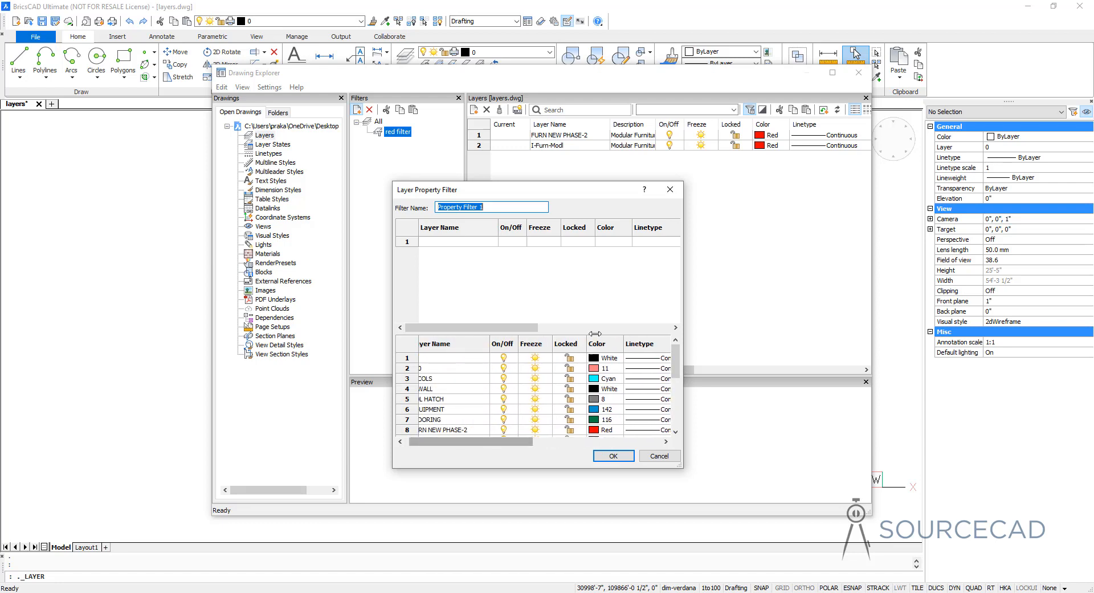
pyautogui.moveTo(530, 328); pyautogui.dragTo(593, 328)
pyautogui.click(637, 242)
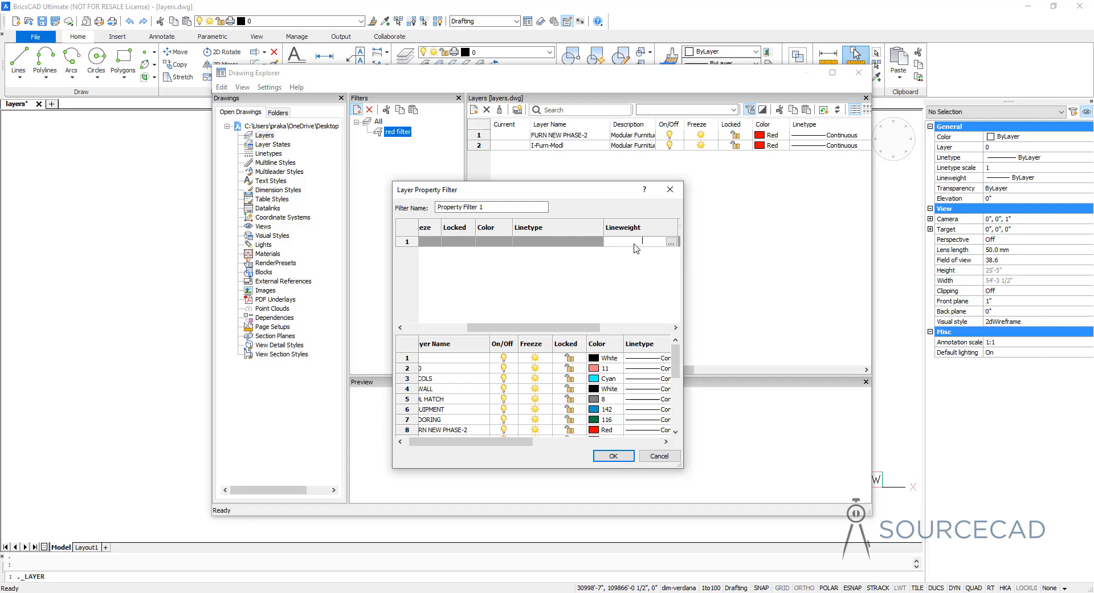
pyautogui.click(671, 242)
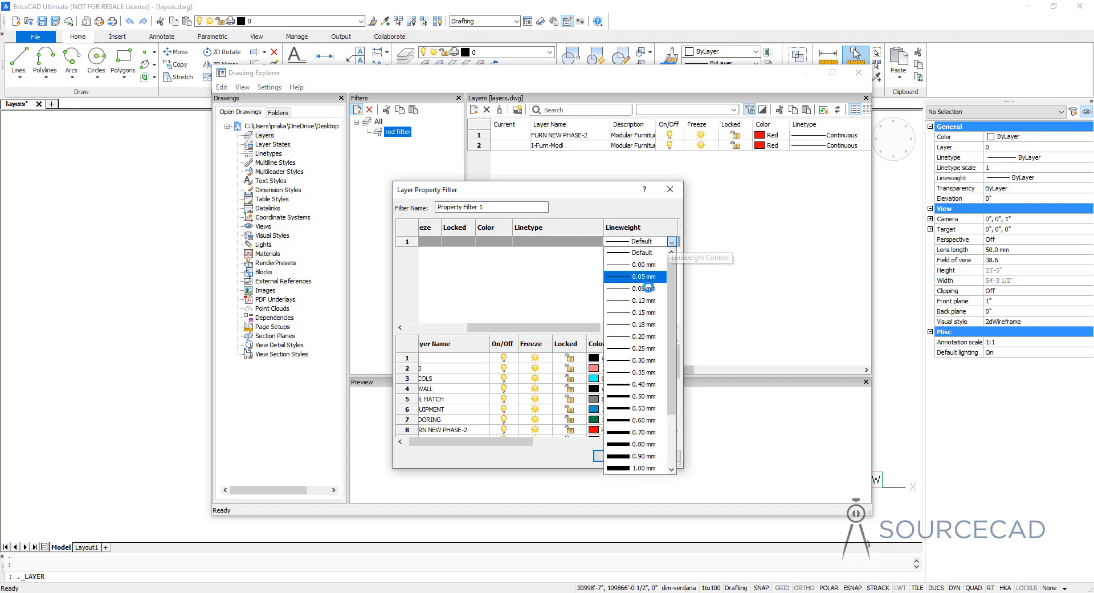
pyautogui.click(647, 312)
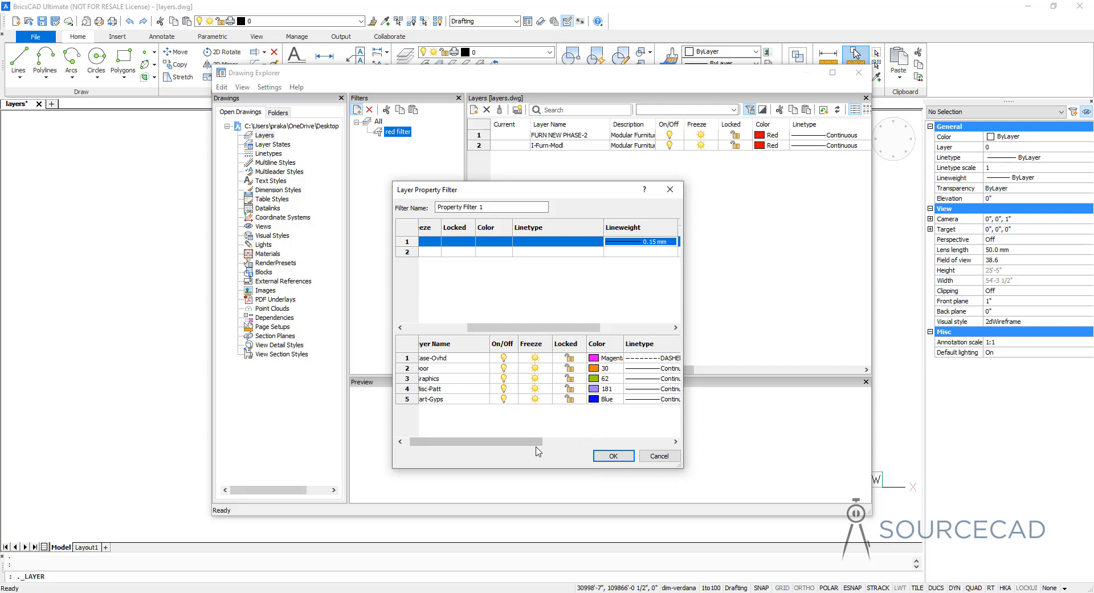
pyautogui.moveTo(536, 448); pyautogui.dragTo(480, 441)
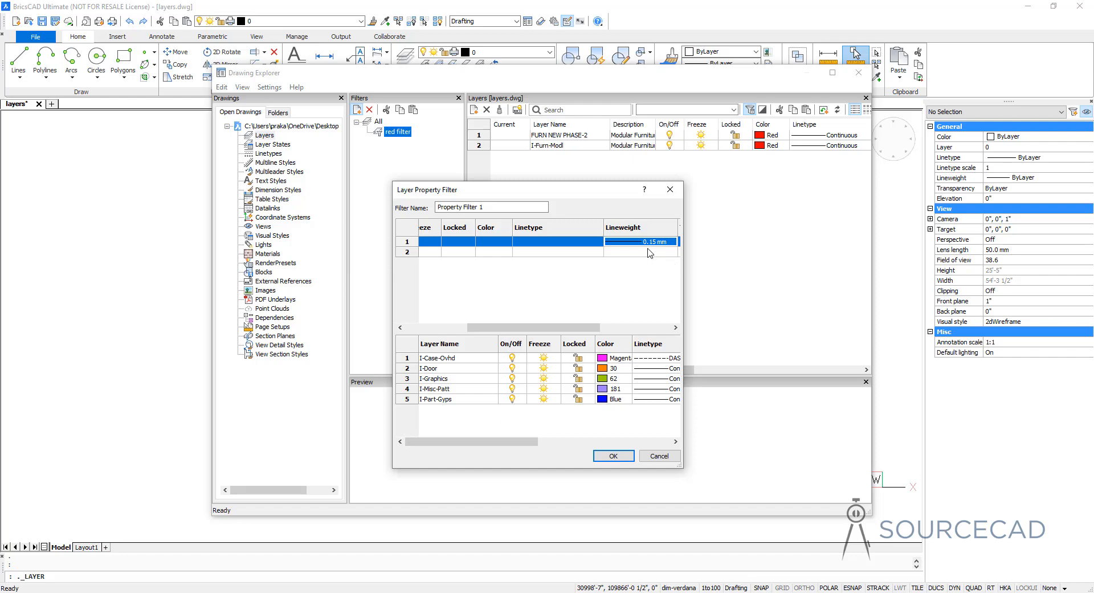
# Add the colour Blue (index 5) to the new filter's criteria and save the filter under the name "lw".
pyautogui.click(506, 241)
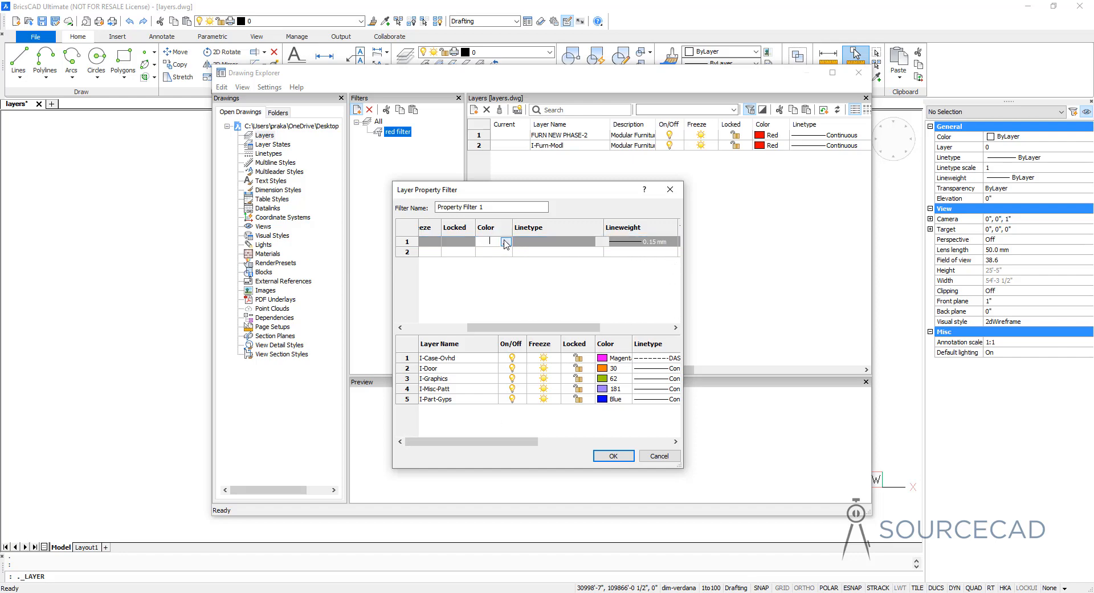
pyautogui.click(506, 242)
pyautogui.click(487, 302)
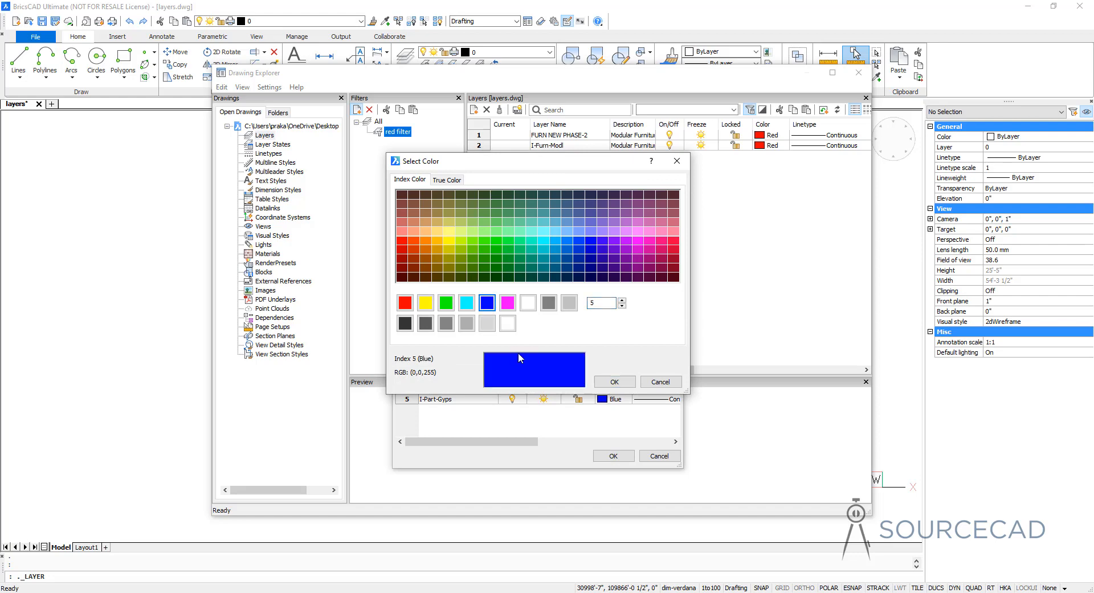
pyautogui.click(614, 381)
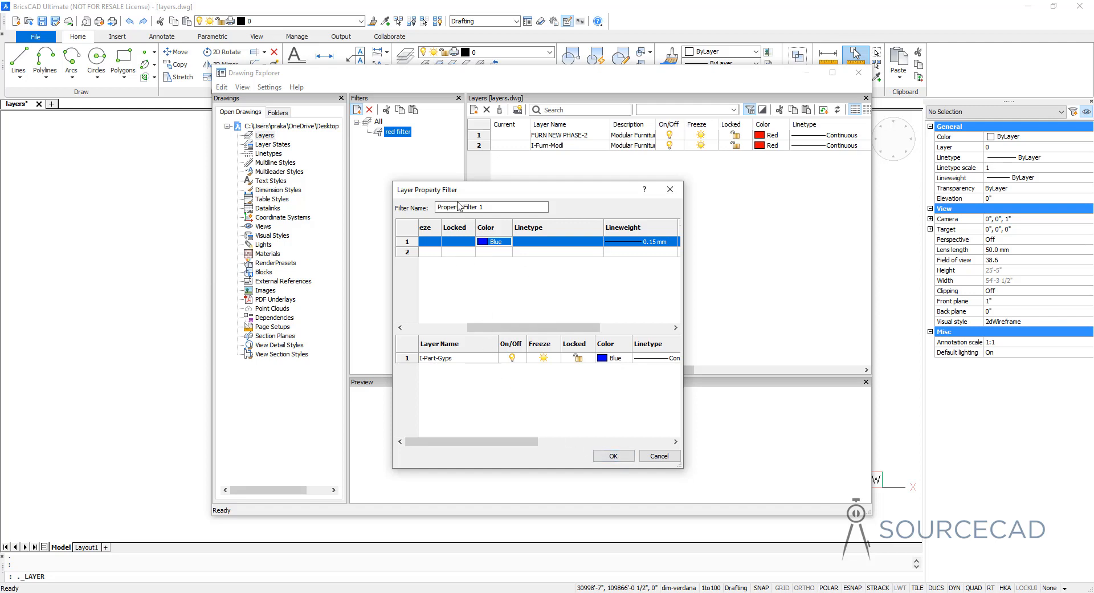
pyautogui.click(501, 208)
pyautogui.moveTo(501, 208); pyautogui.dragTo(415, 211)
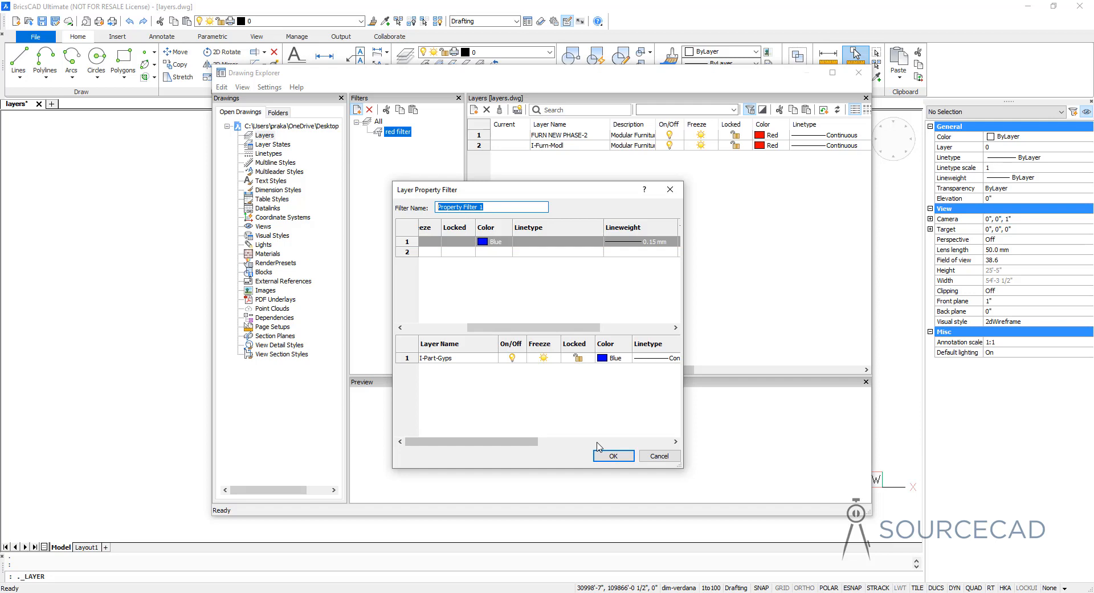
pyautogui.press('BackSpace')
pyautogui.click(620, 457)
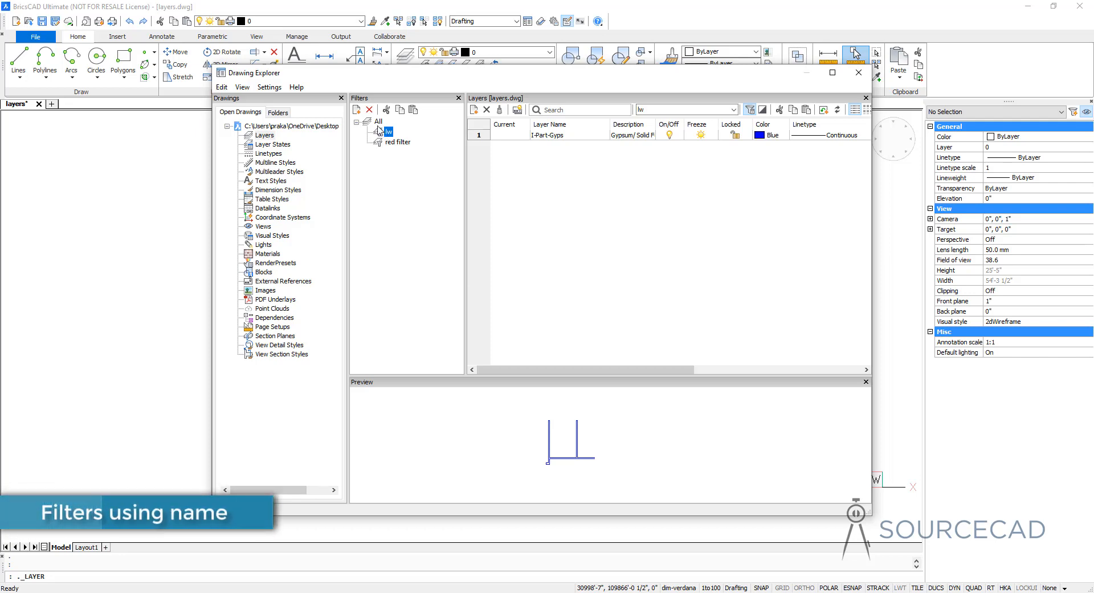
# Start a new layer property filter named "furniture" and enter "furn" as its layer name criterion.
pyautogui.click(357, 110)
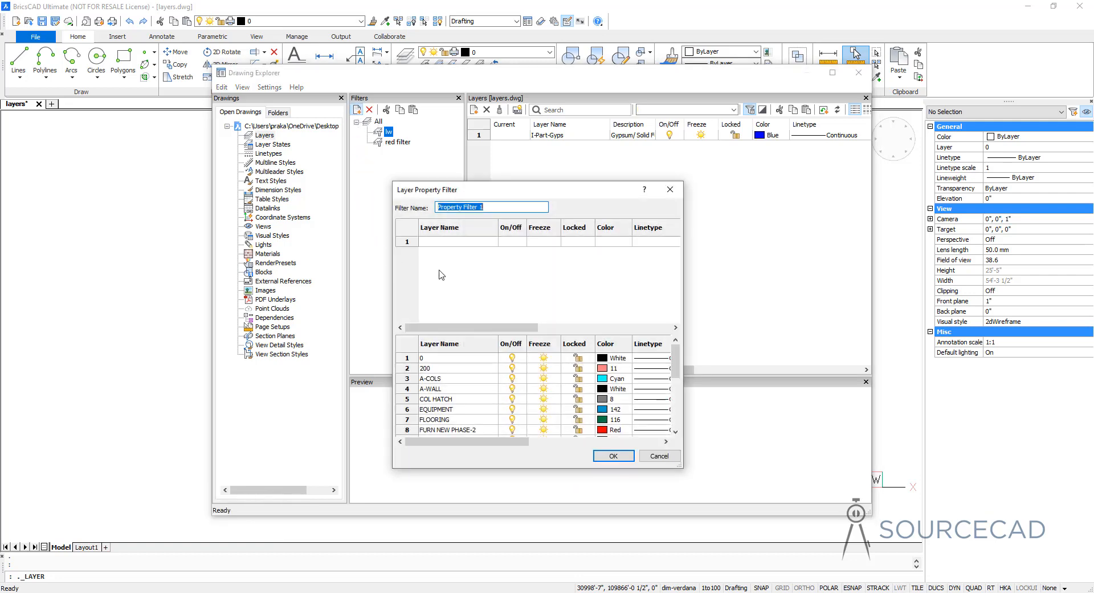
pyautogui.write('furniture')
pyautogui.click(445, 242)
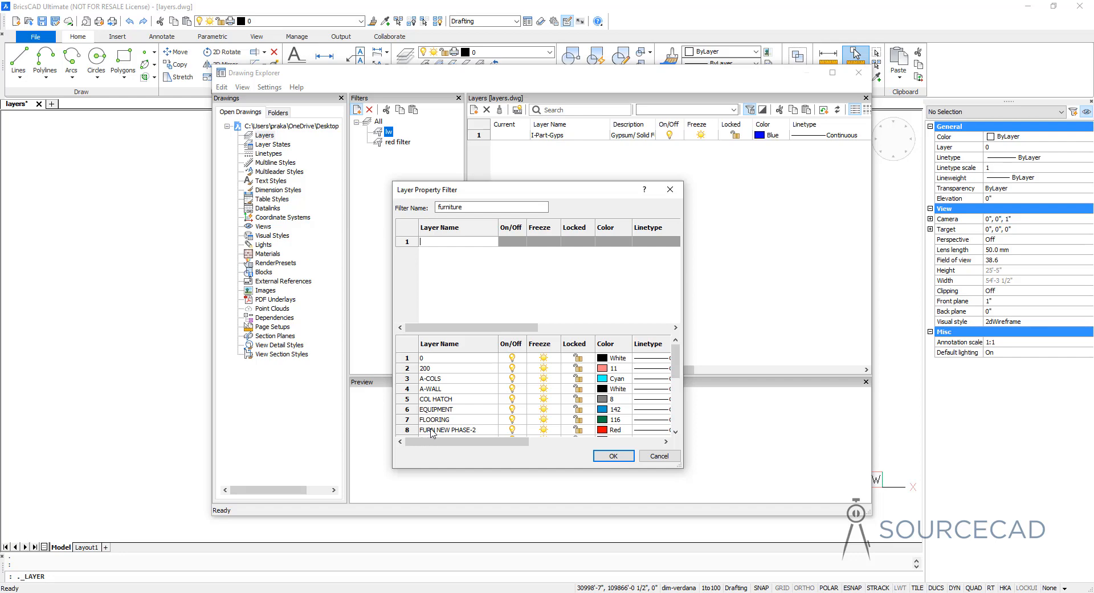
pyautogui.scroll(-1, 432, 433)
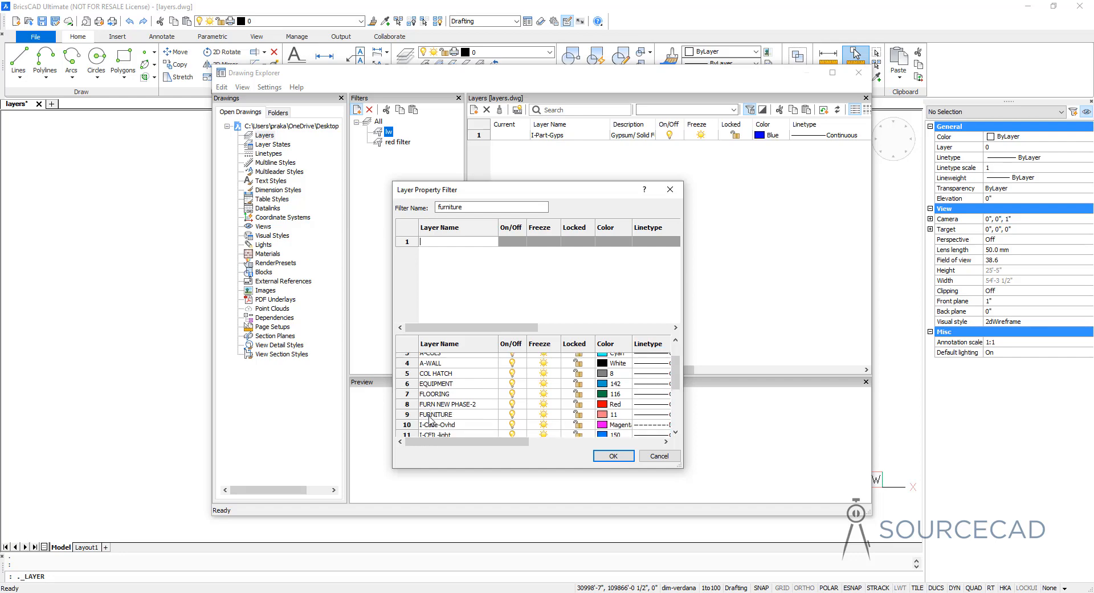
pyautogui.scroll(-2, 432, 420)
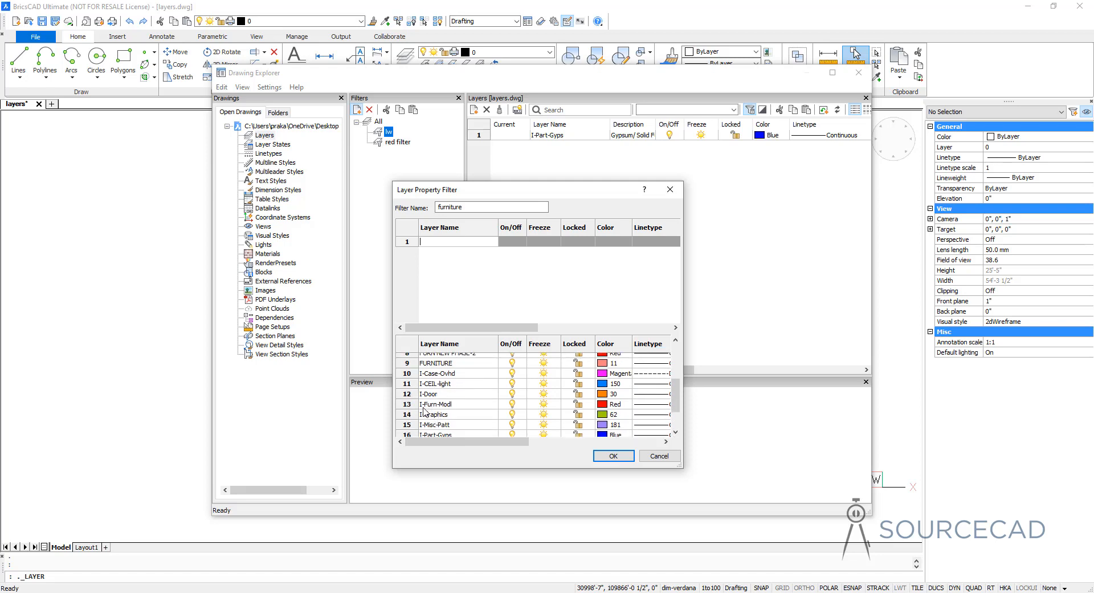
pyautogui.scroll(-2, 440, 406)
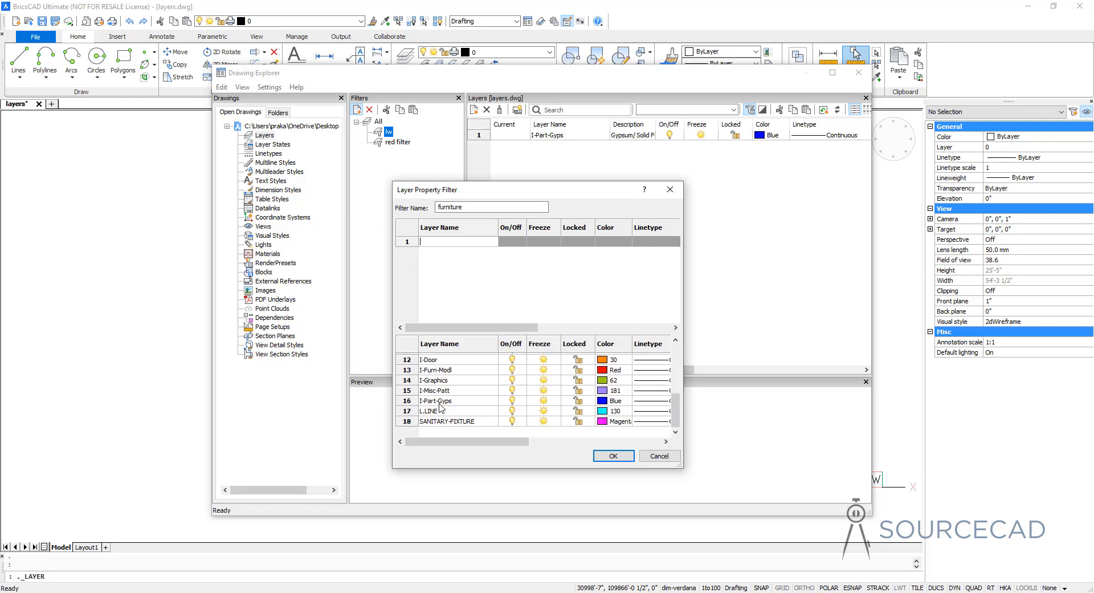
pyautogui.scroll(4, 440, 407)
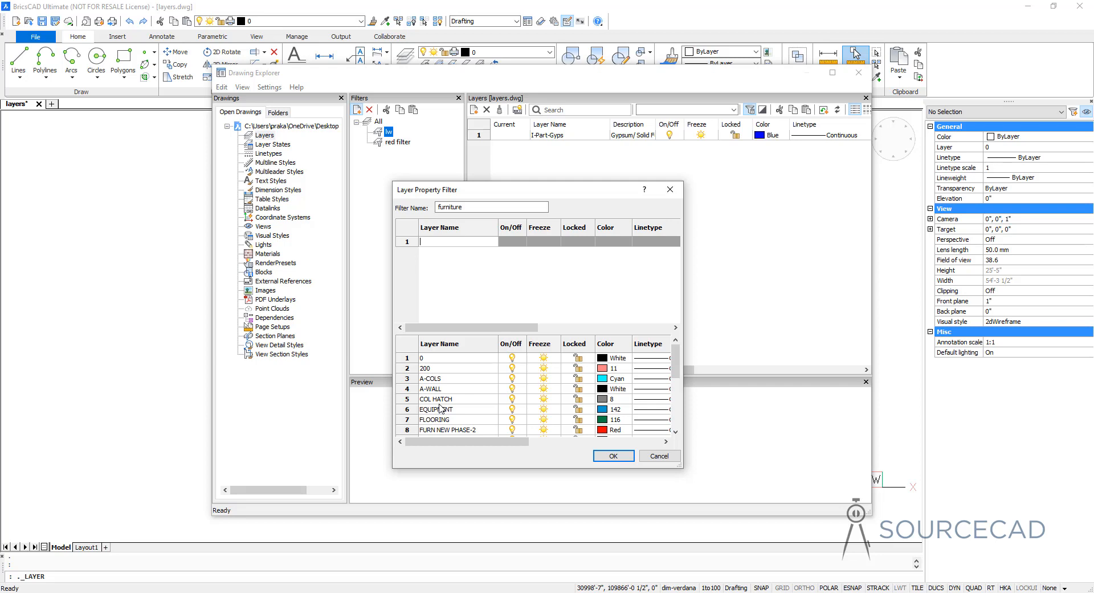
pyautogui.write('furn')
pyautogui.press('Tab')
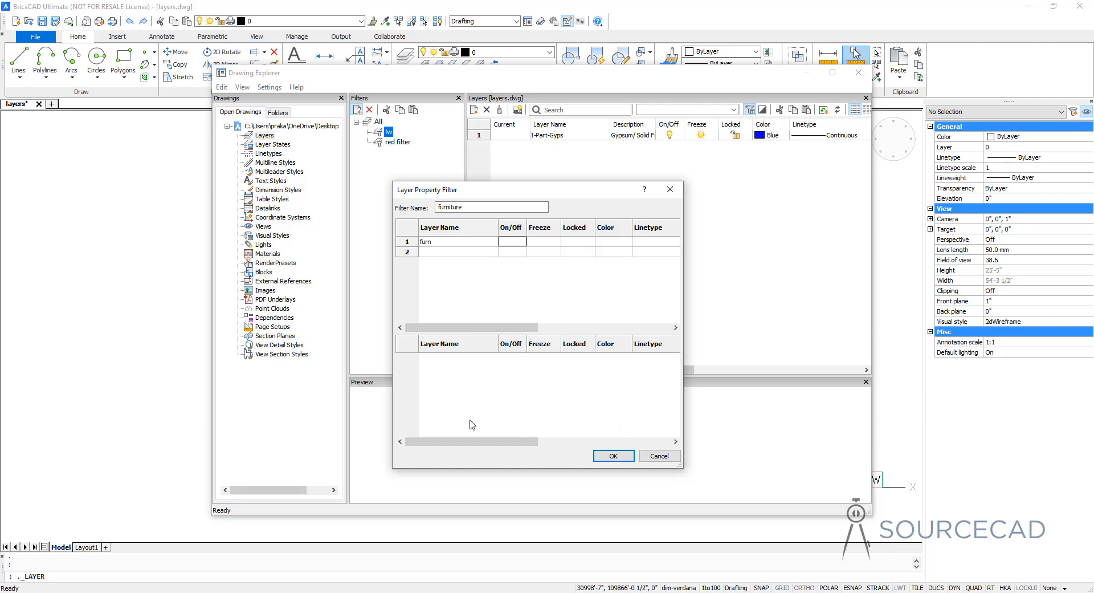
# Extend the layer name criterion to "furn*" so that it matches names beginning with furn.
pyautogui.click(439, 244)
pyautogui.click(439, 247)
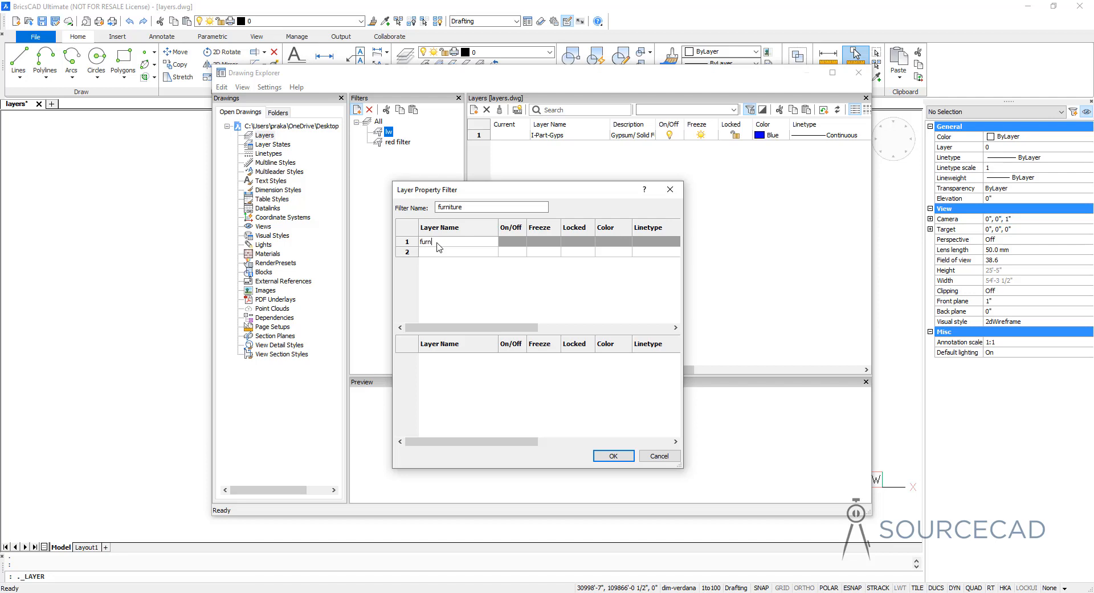
pyautogui.write('*')
pyautogui.press('Tab')
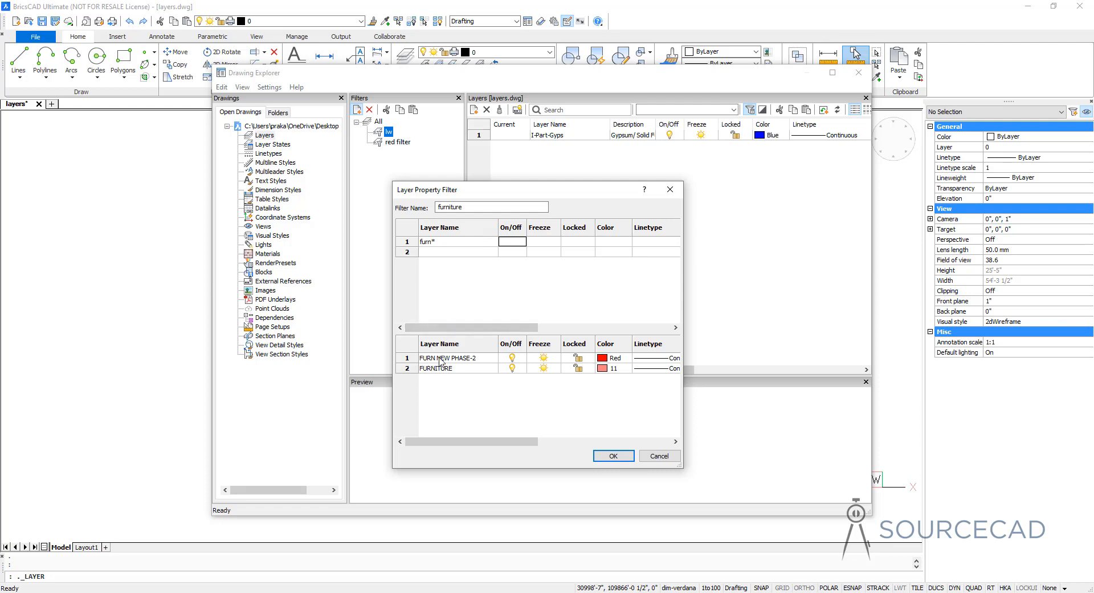
# Change the layer name criterion to "*furn*" to match furn anywhere in the name, and save the furniture filter.
pyautogui.click(422, 244)
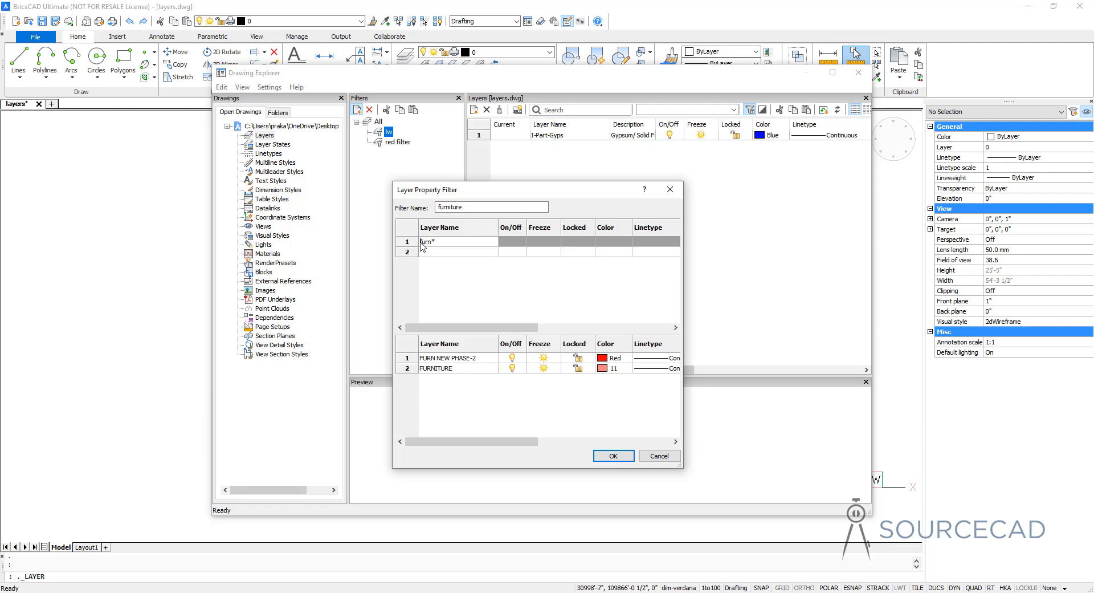
pyautogui.write('*')
pyautogui.press('Tab')
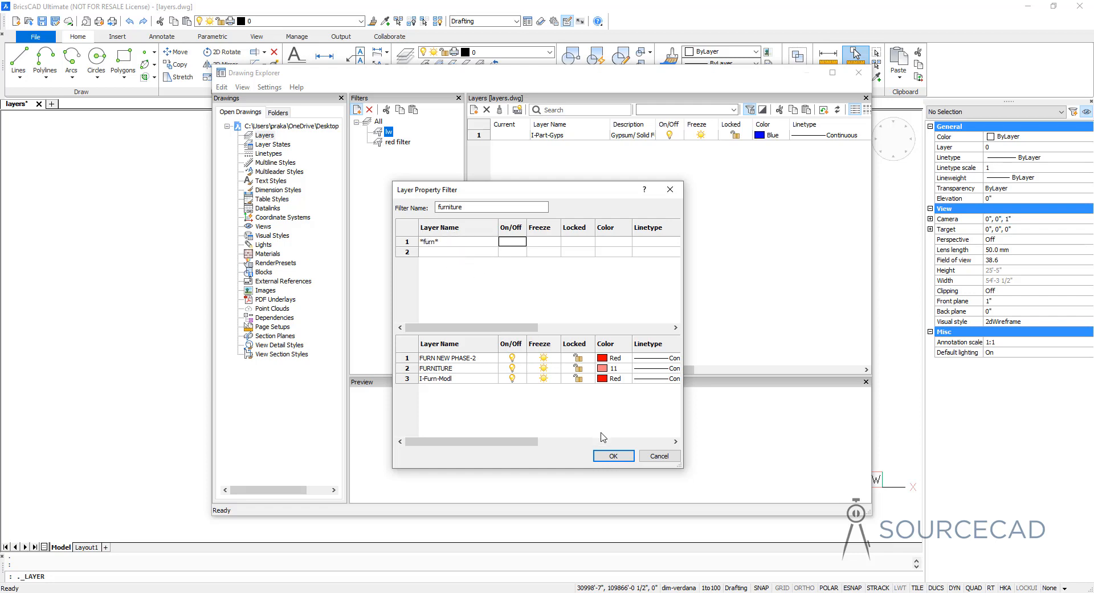
pyautogui.click(612, 455)
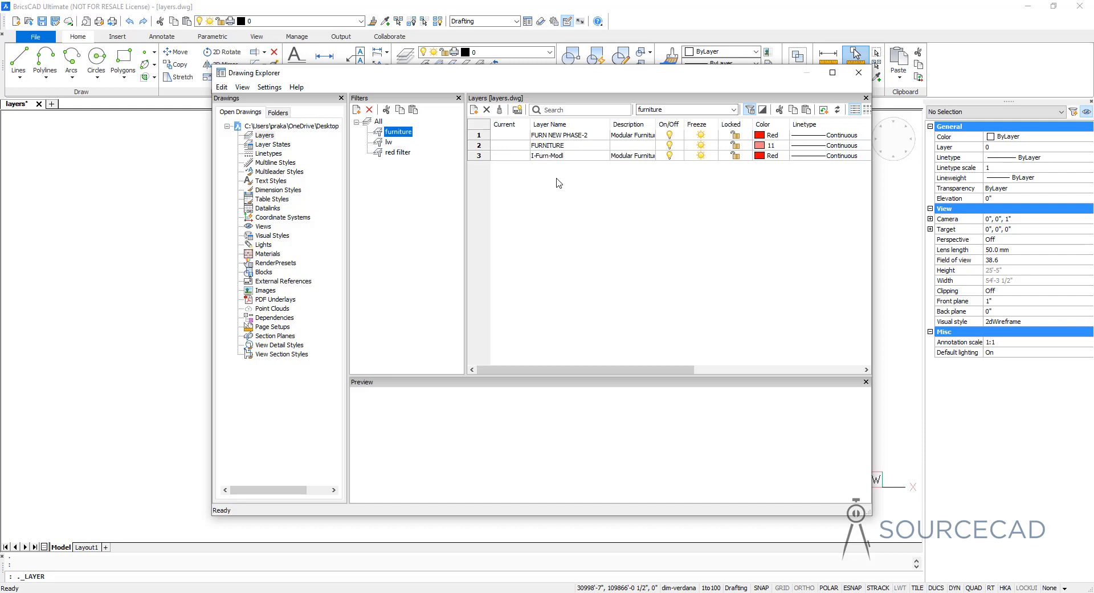
# From the All list, create a layer property filter named "3rdc" with the layer name criterion "??c*".
pyautogui.click(377, 122)
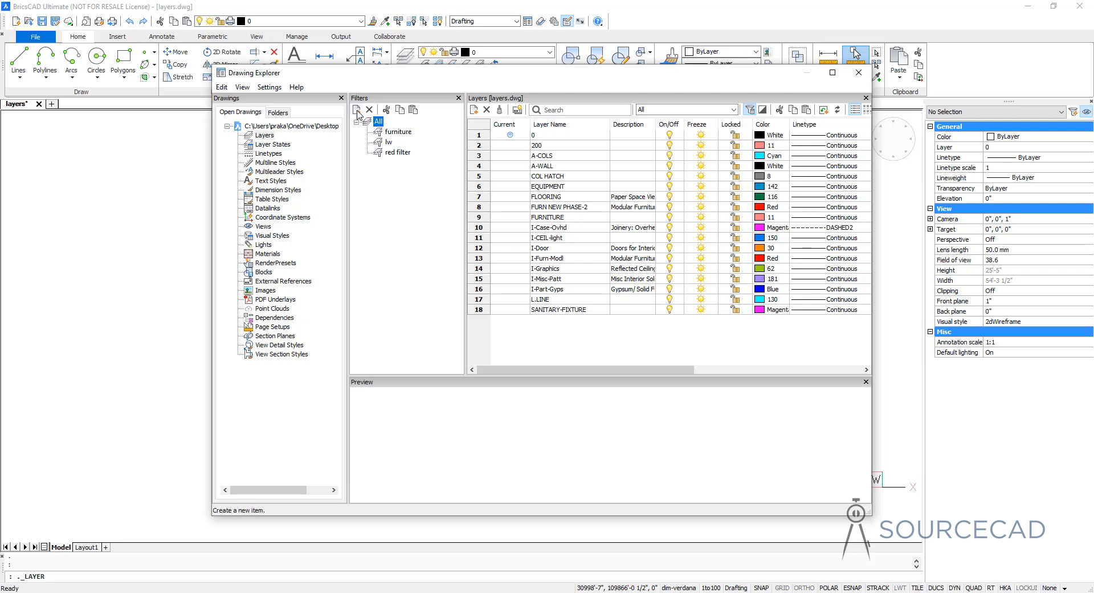
pyautogui.click(357, 109)
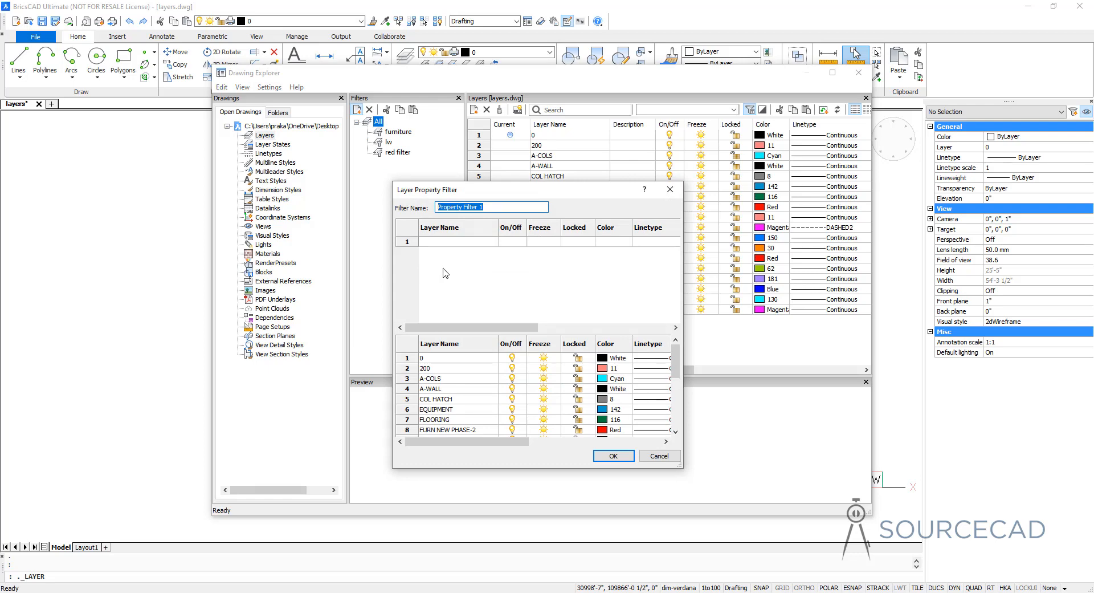
pyautogui.write('3rdc')
pyautogui.click(447, 242)
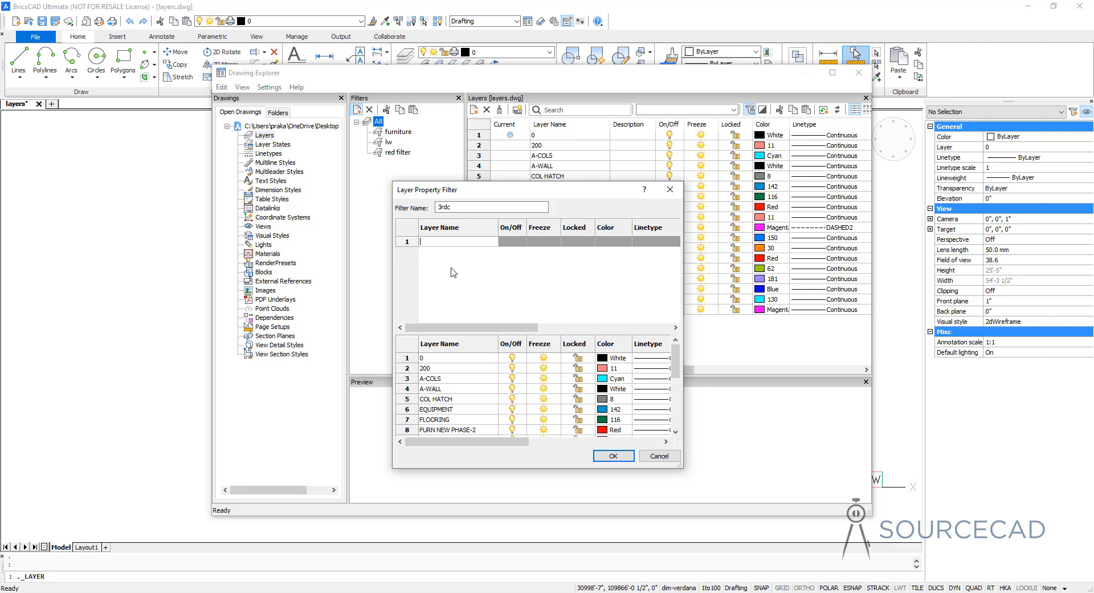
pyautogui.write('?')
pyautogui.press('Tab')
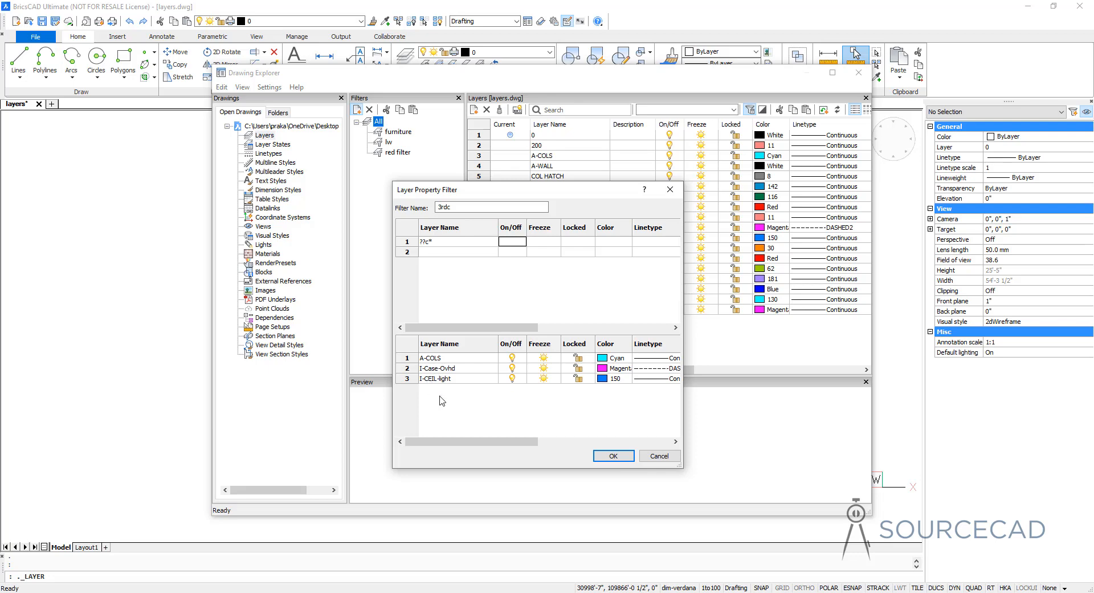
pyautogui.click(611, 455)
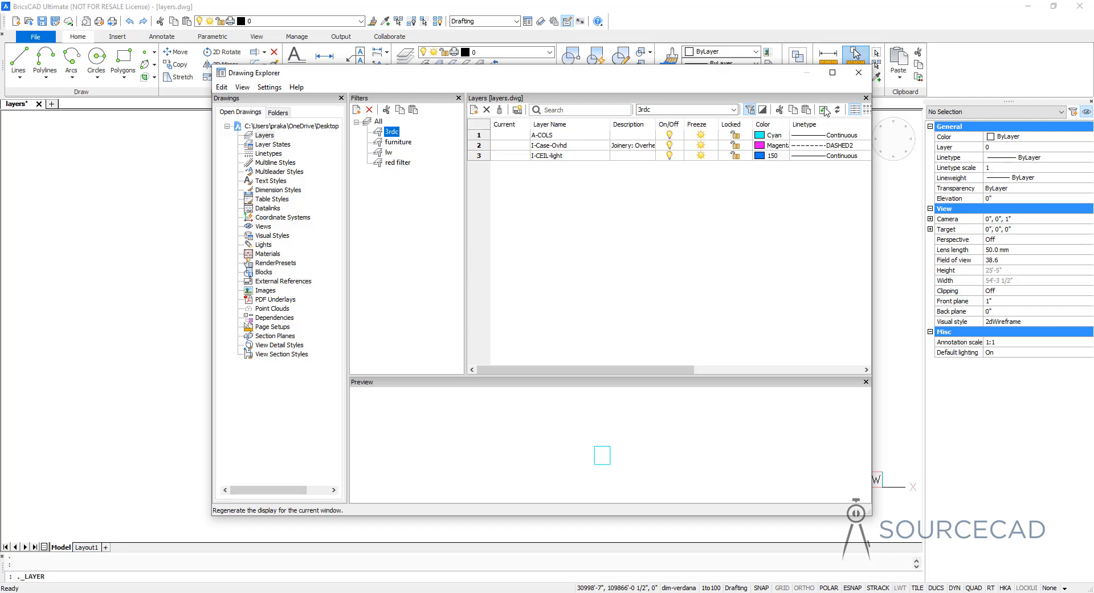
# Close the Drawing Explorer and list the layers by the All, 3rdc, furniture and lw filters in turn.
pyautogui.click(859, 72)
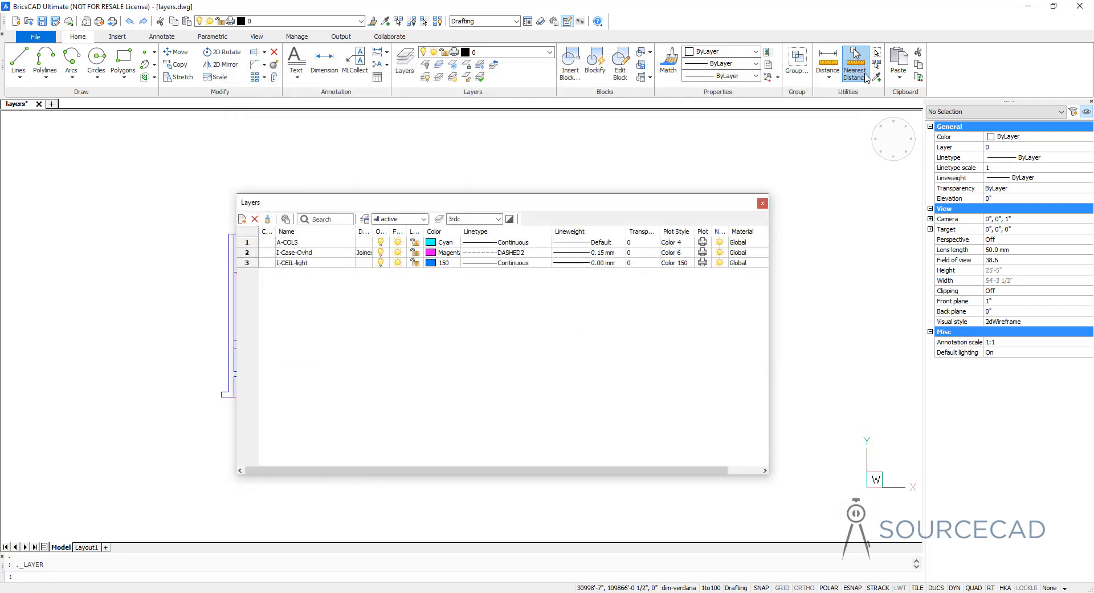
pyautogui.click(497, 218)
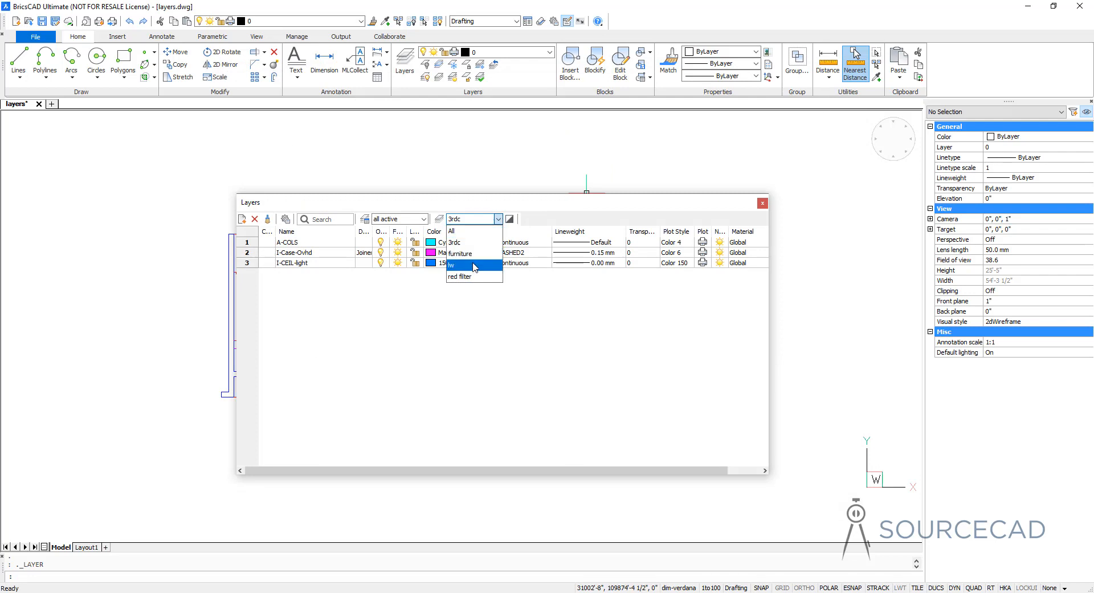
pyautogui.click(482, 231)
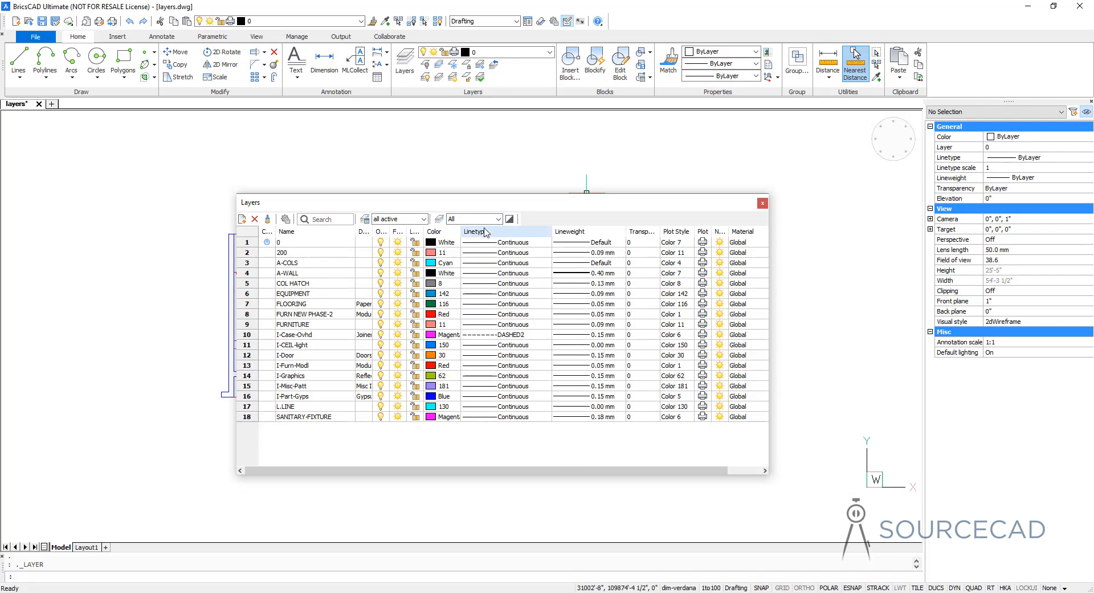
pyautogui.click(497, 219)
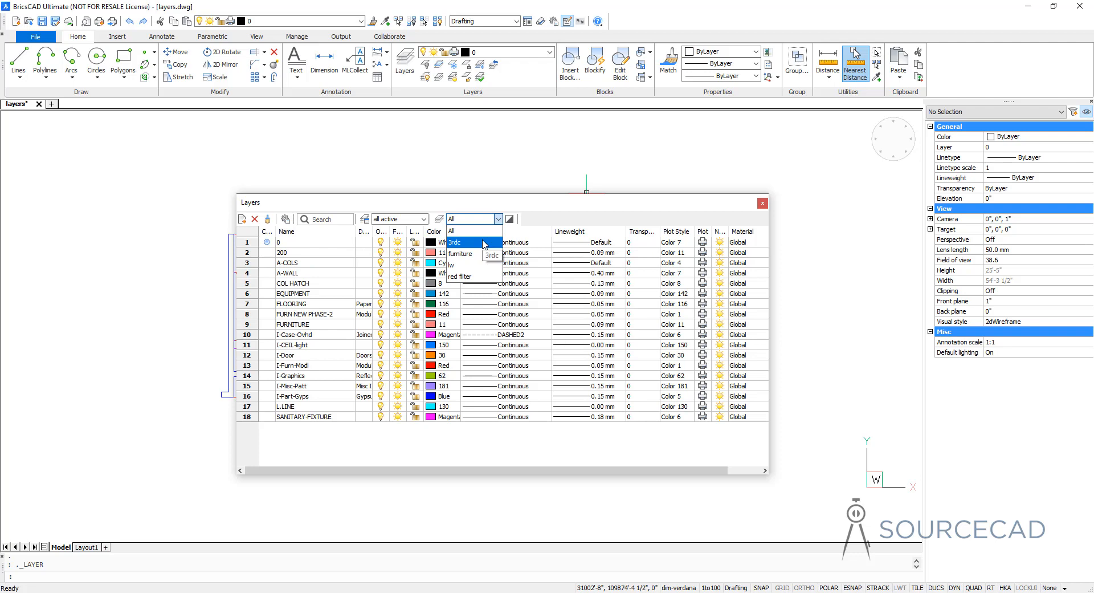
pyautogui.click(483, 242)
pyautogui.click(499, 219)
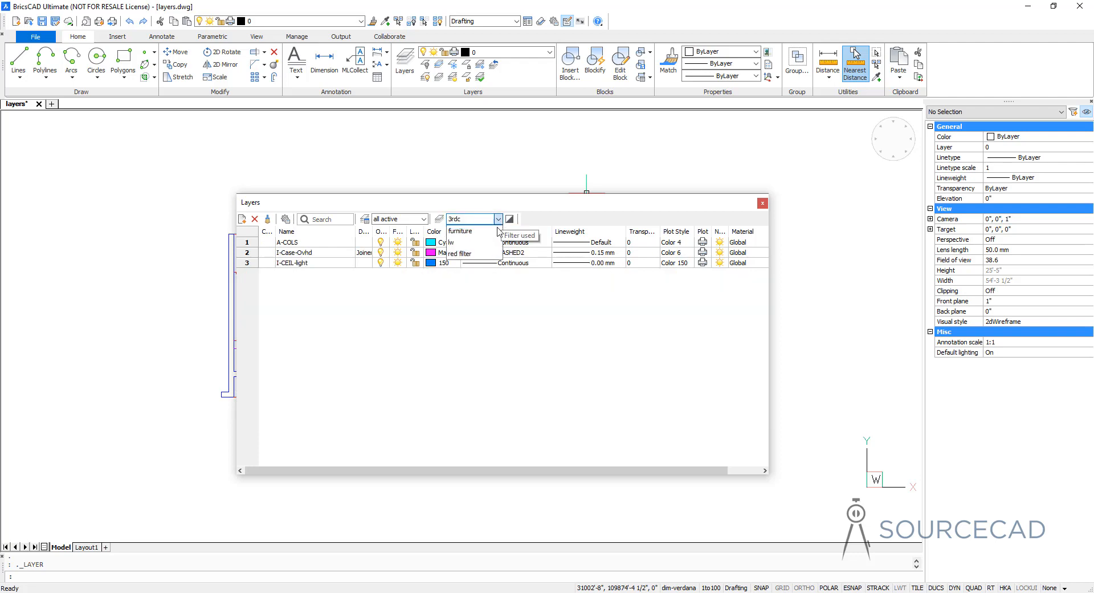
pyautogui.click(473, 253)
pyautogui.click(498, 219)
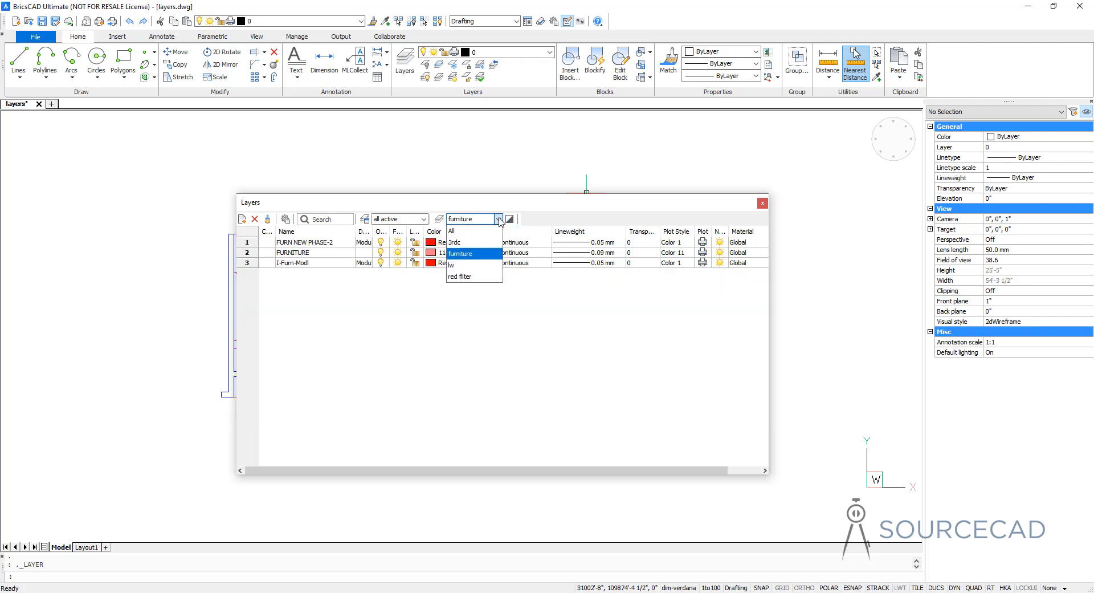
pyautogui.click(472, 266)
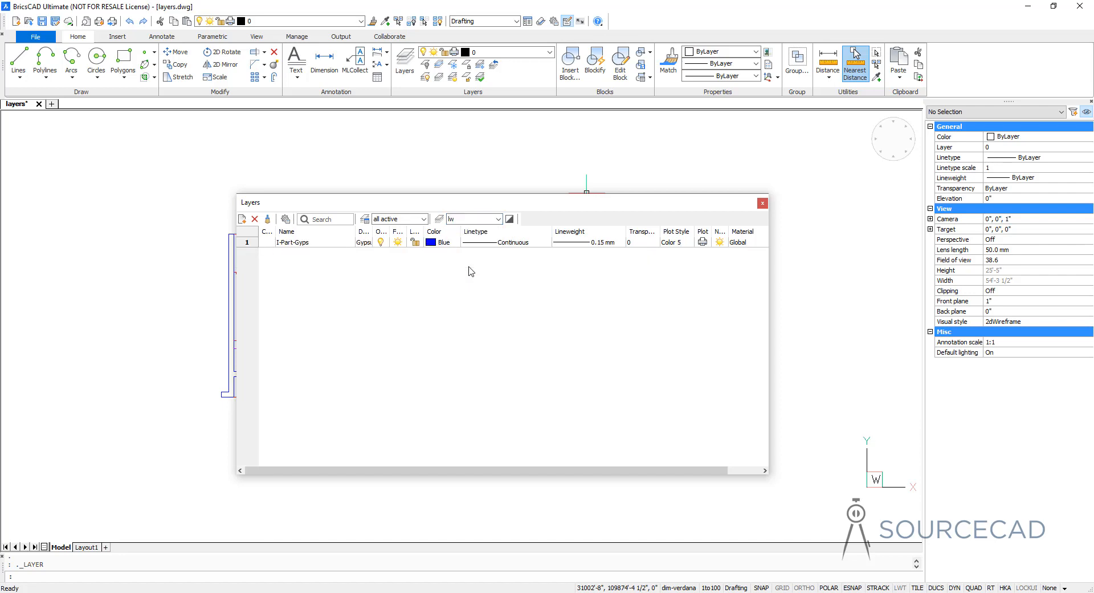
# List the layers by "red filter" and view its inverted list before switching the inversion off again.
pyautogui.click(498, 219)
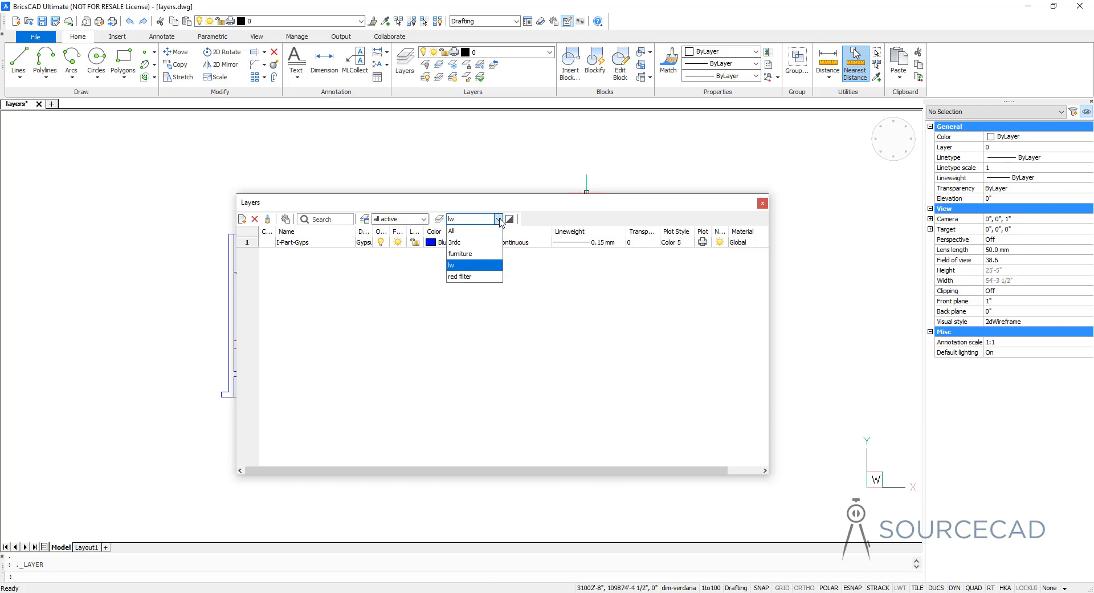
pyautogui.click(479, 278)
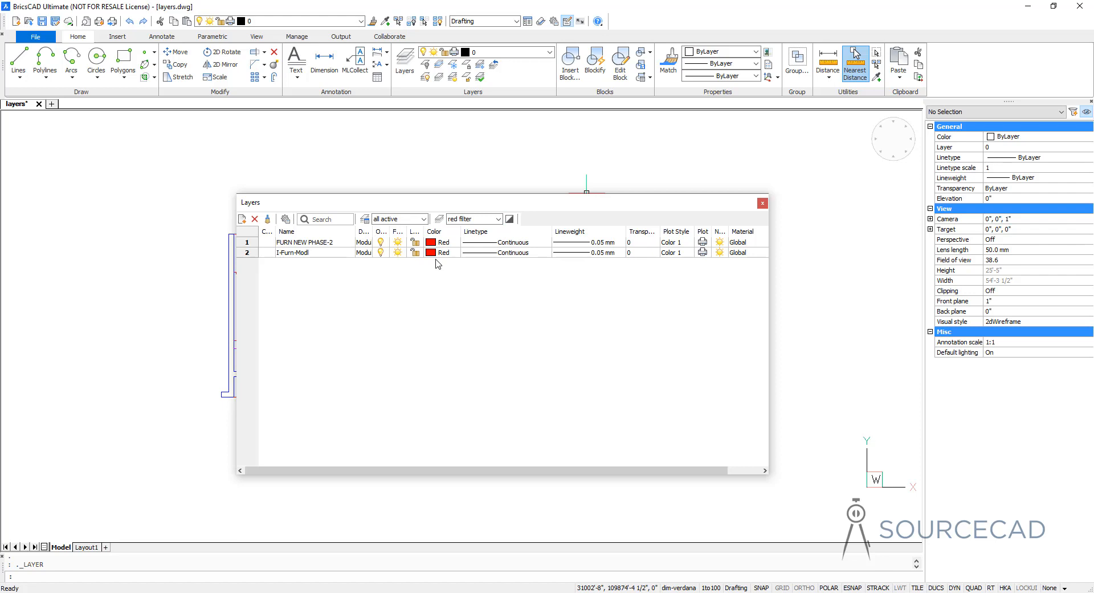
pyautogui.click(509, 219)
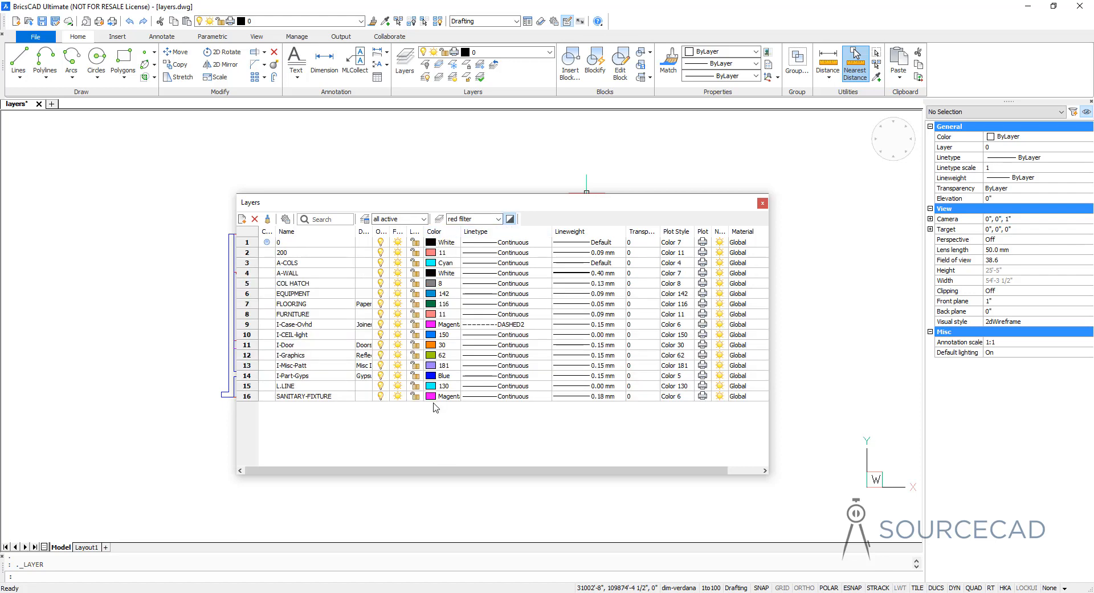
pyautogui.click(510, 219)
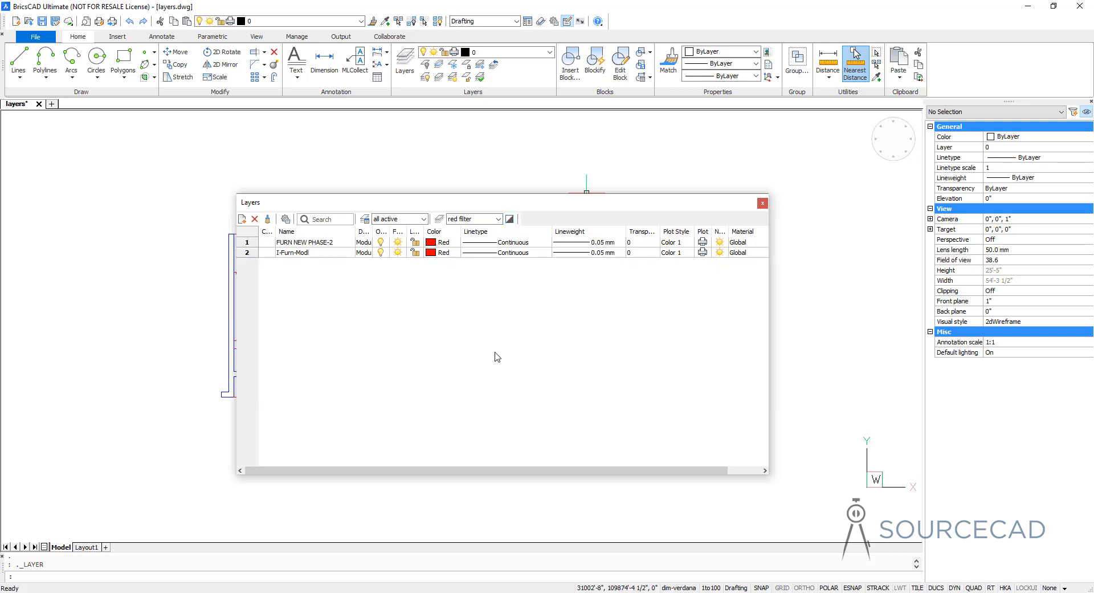
# Set the layer filter back to All and close the Layers window to return to the floor plan.
pyautogui.click(483, 219)
pyautogui.click(483, 230)
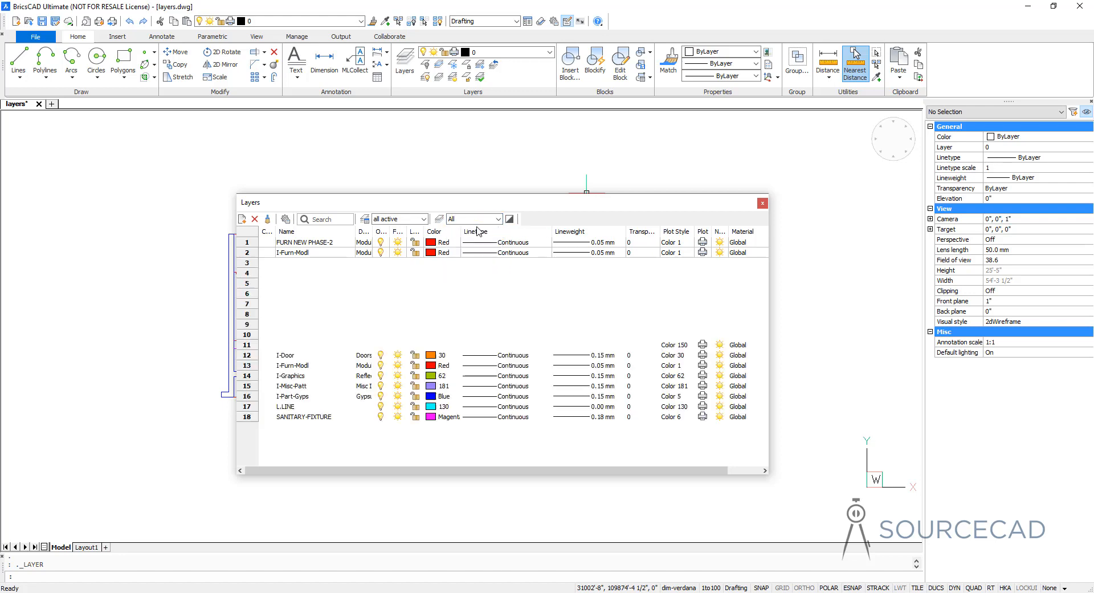
pyautogui.click(762, 203)
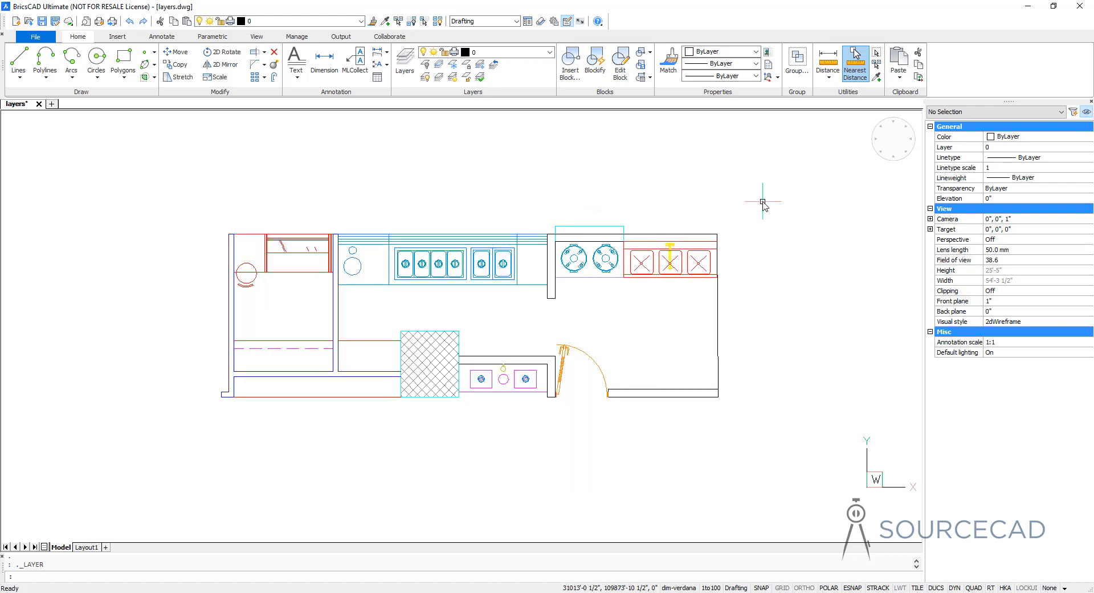